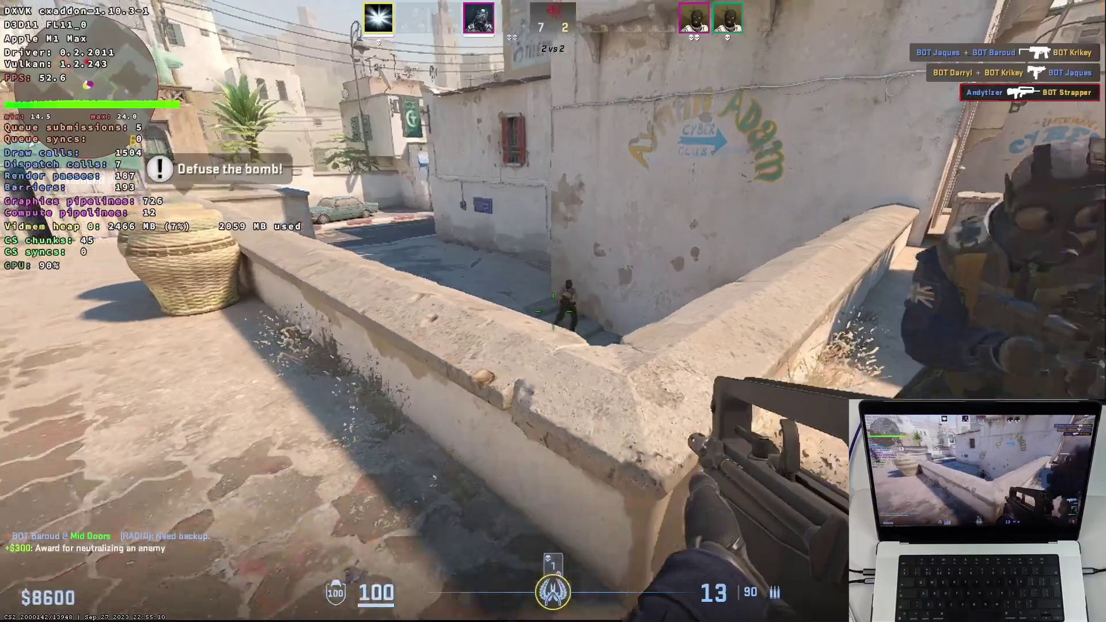
pyautogui.click(554, 311)
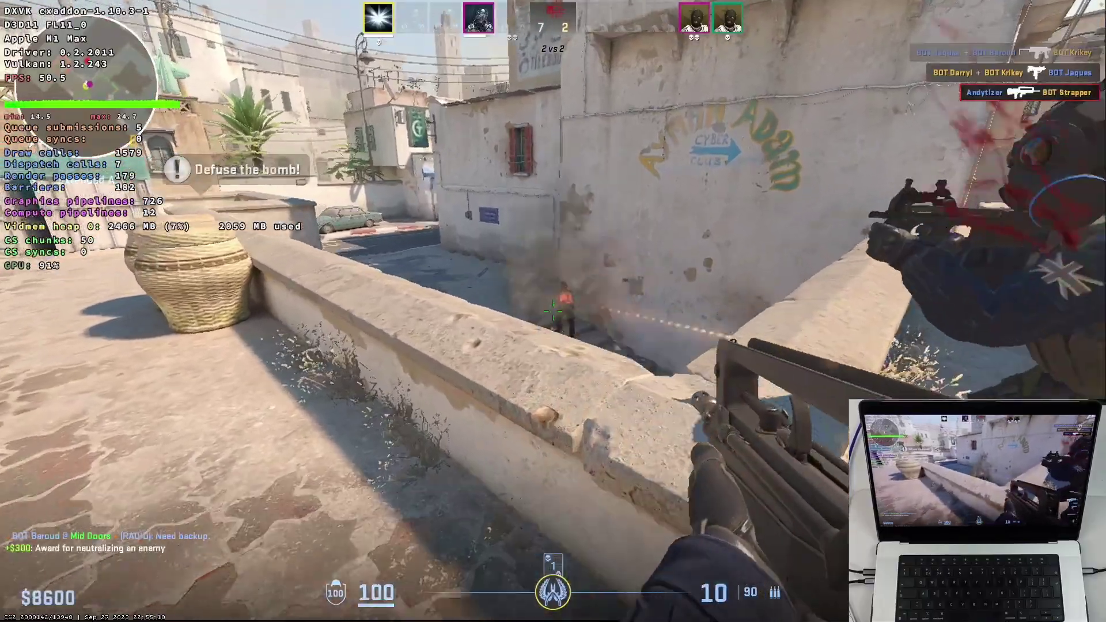
pyautogui.click(553, 311)
pyautogui.click(553, 312)
pyautogui.click(553, 311)
pyautogui.click(553, 312)
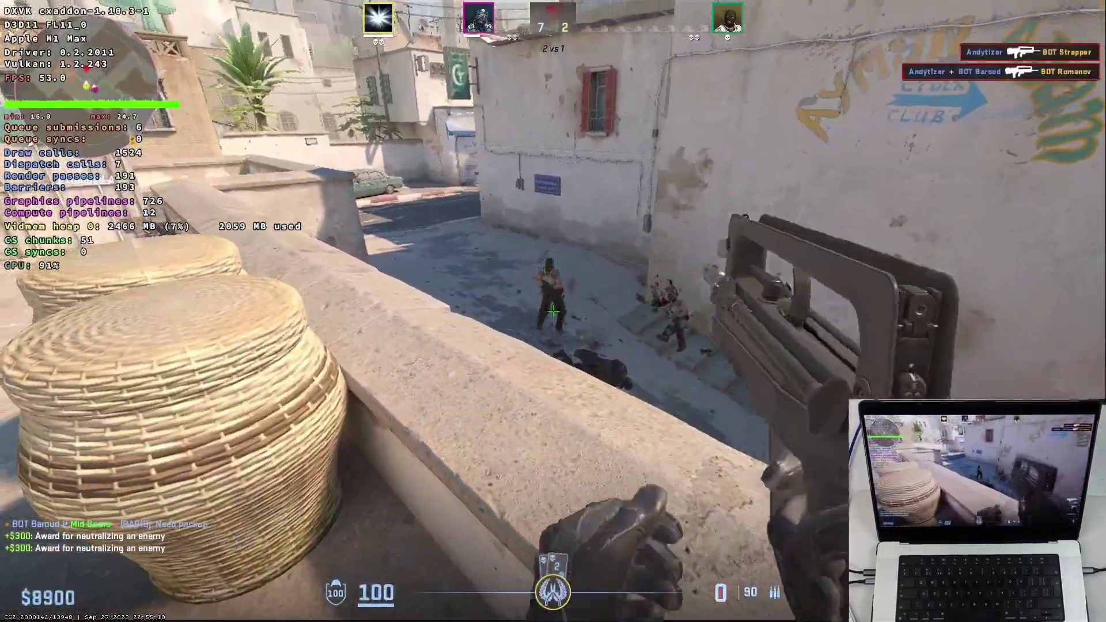
pyautogui.press('w')
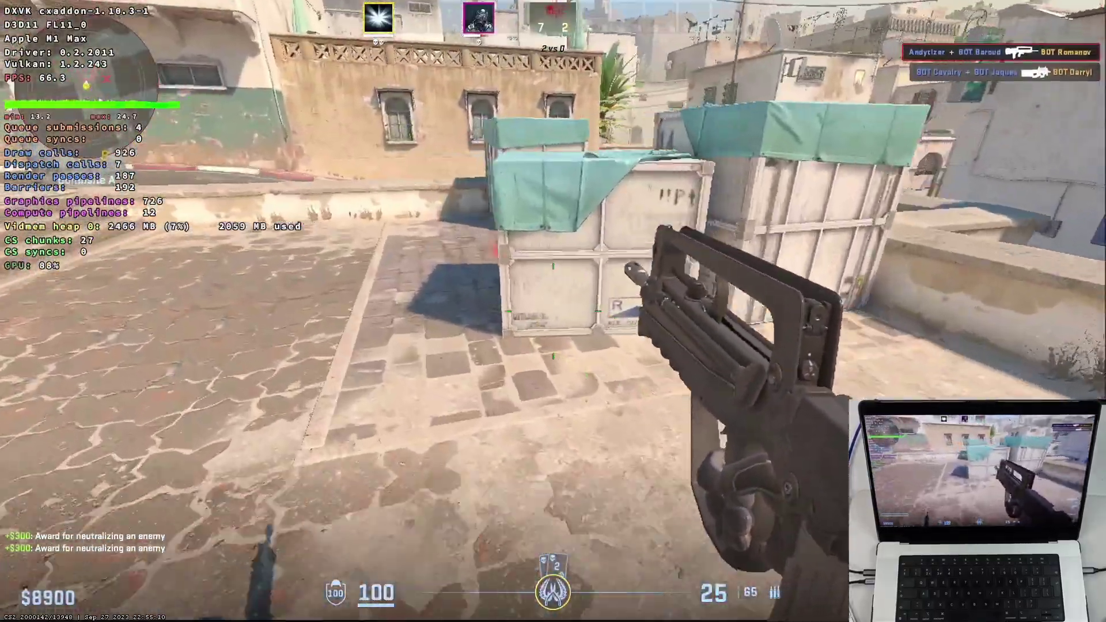
pyautogui.press('w')
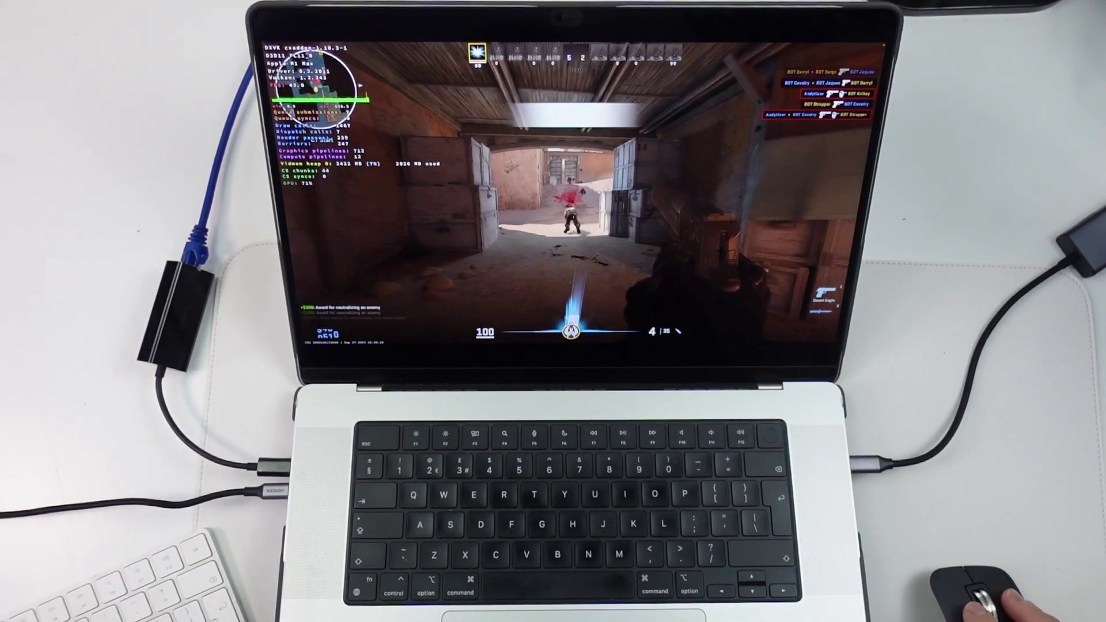
pyautogui.press('r')
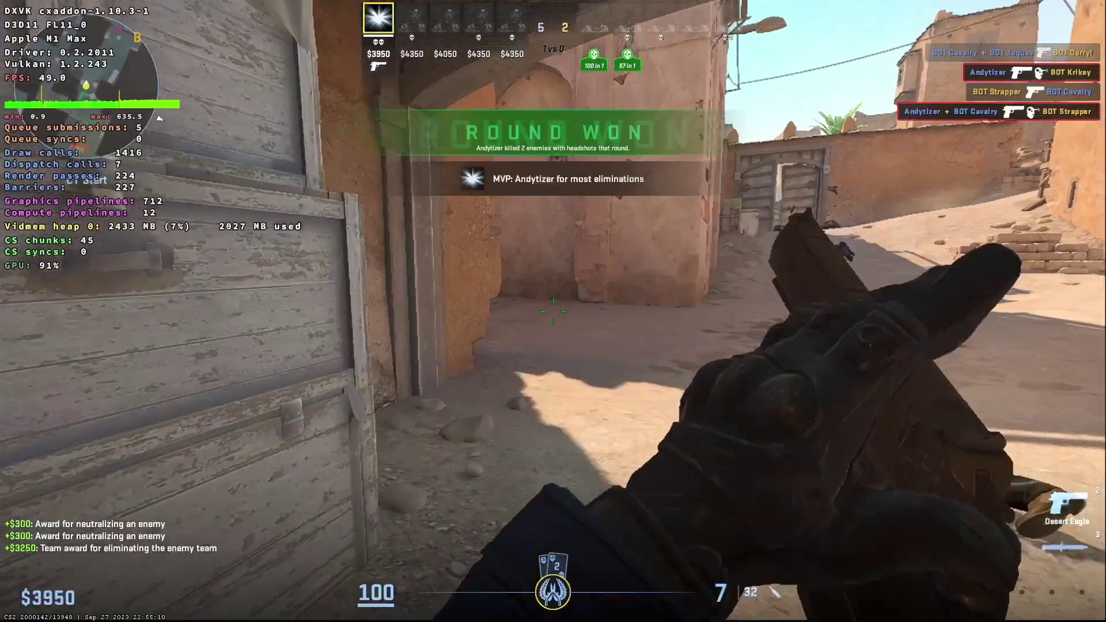
pyautogui.press('w')
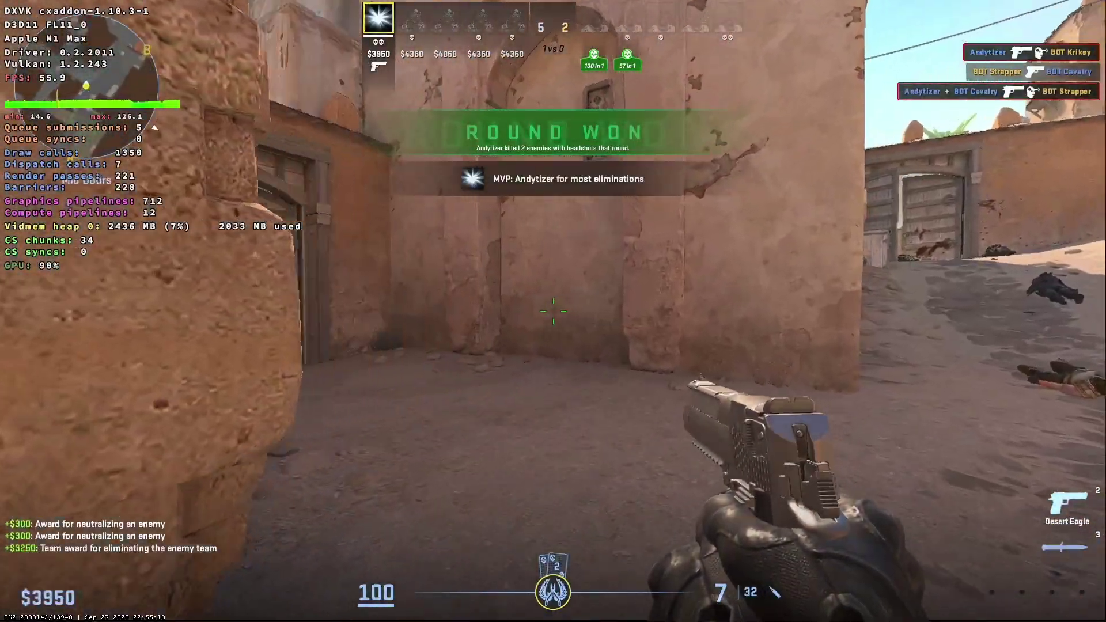
pyautogui.press('w')
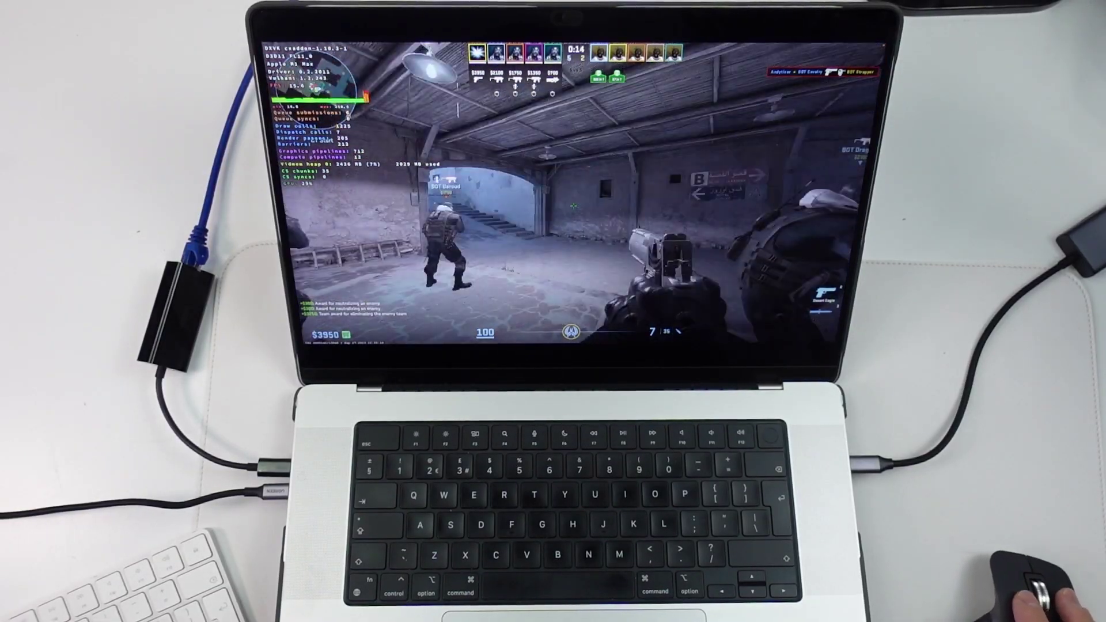
pyautogui.press('b')
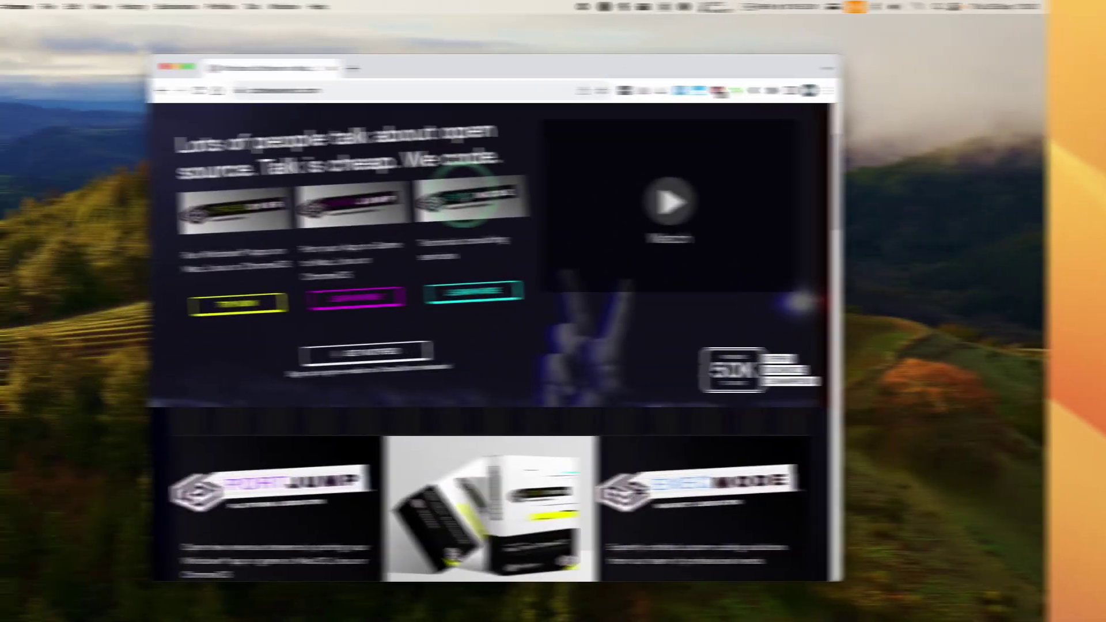
# Step: Open the purchase options for CrossOver in the CodeWeavers store
pyautogui.scroll(-3, 522, 198)
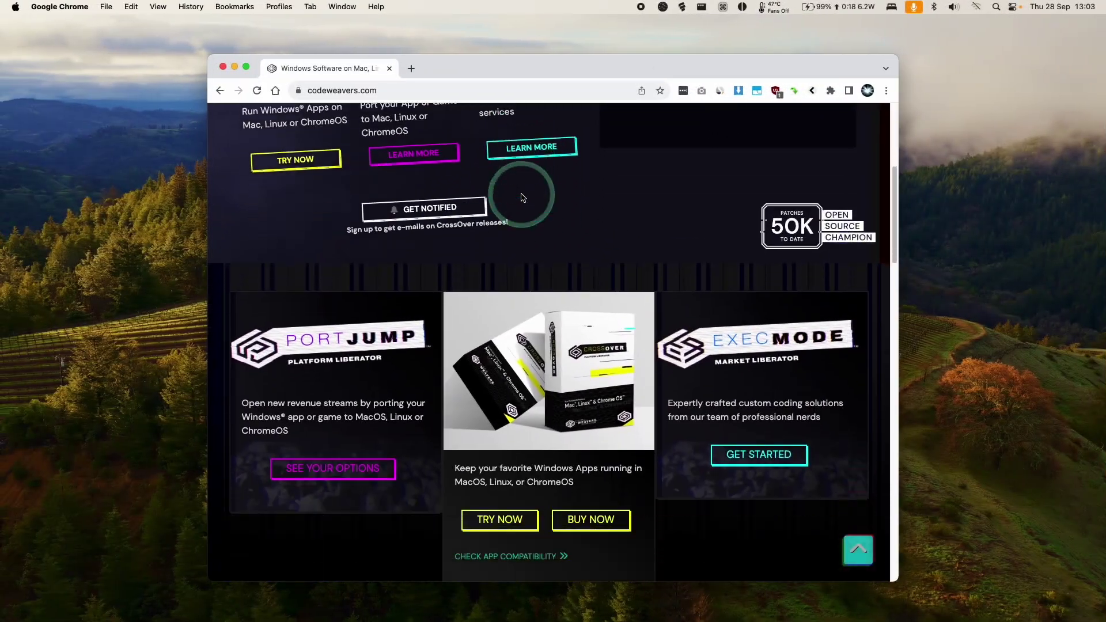
pyautogui.scroll(-3, 523, 197)
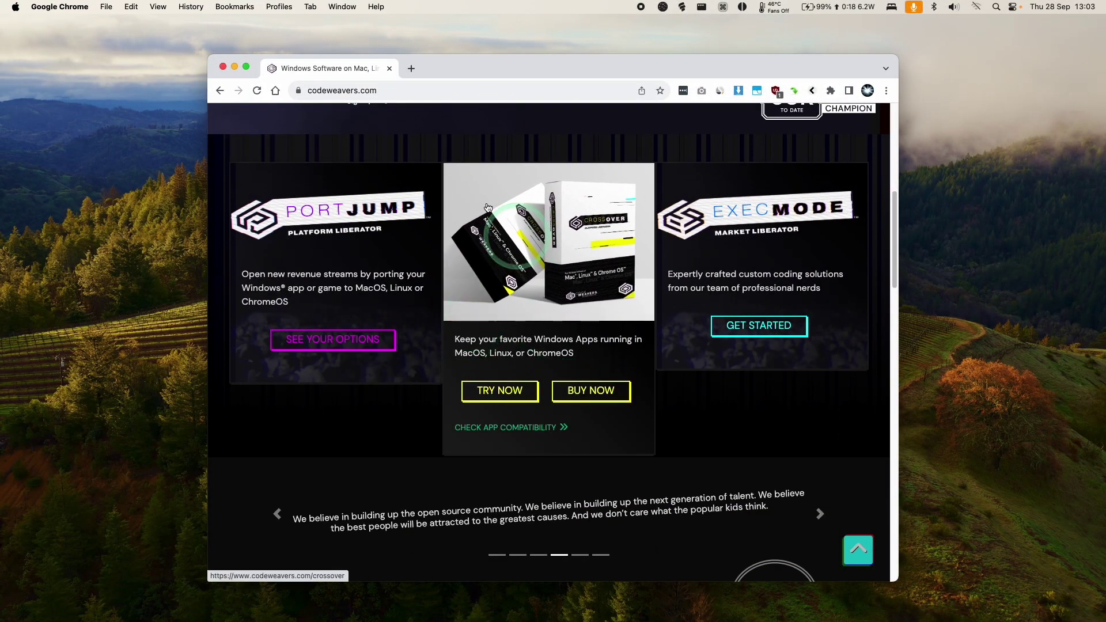
pyautogui.click(590, 394)
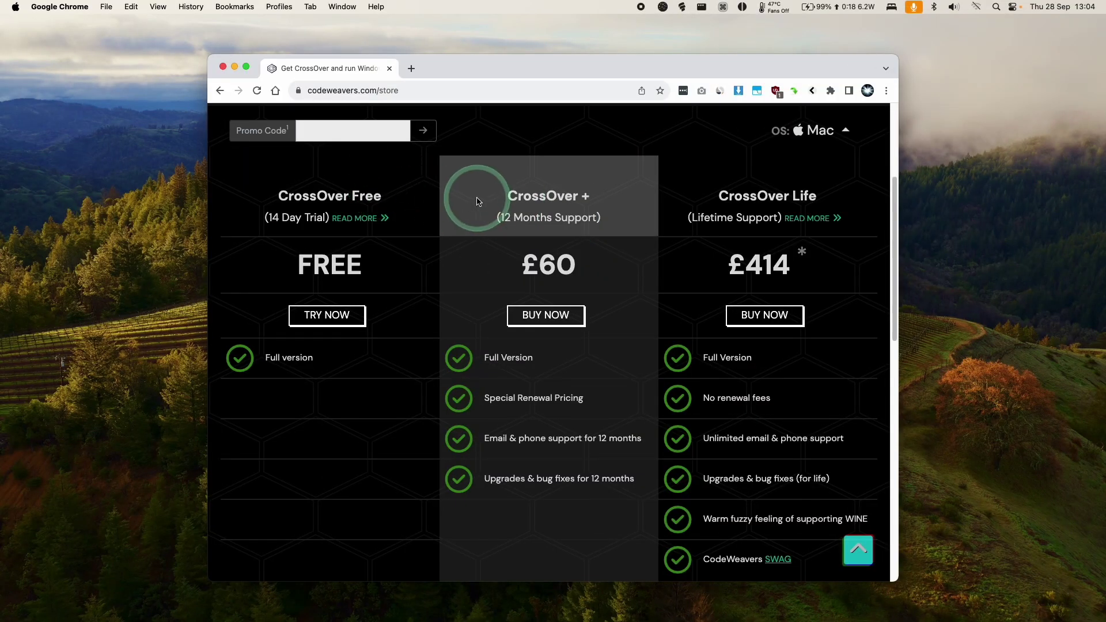
pyautogui.moveTo(474, 193)
pyautogui.mouseDown()
pyautogui.moveTo(616, 220)
pyautogui.moveTo(488, 190)
pyautogui.mouseUp()
pyautogui.click(634, 217)
pyautogui.click(488, 190)
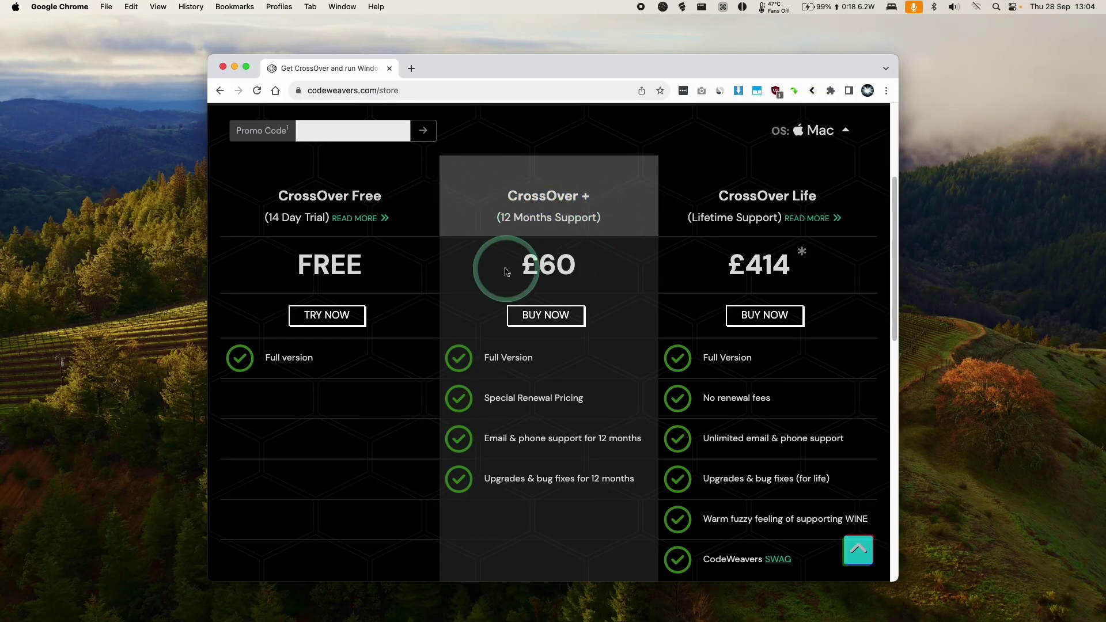
# Step: Apply the promo code APPLEGAMINGWIKINEW to the CrossOver store prices and look over the discount
pyautogui.click(345, 131)
pyautogui.write('APPLEGAMINGWIKINEW')
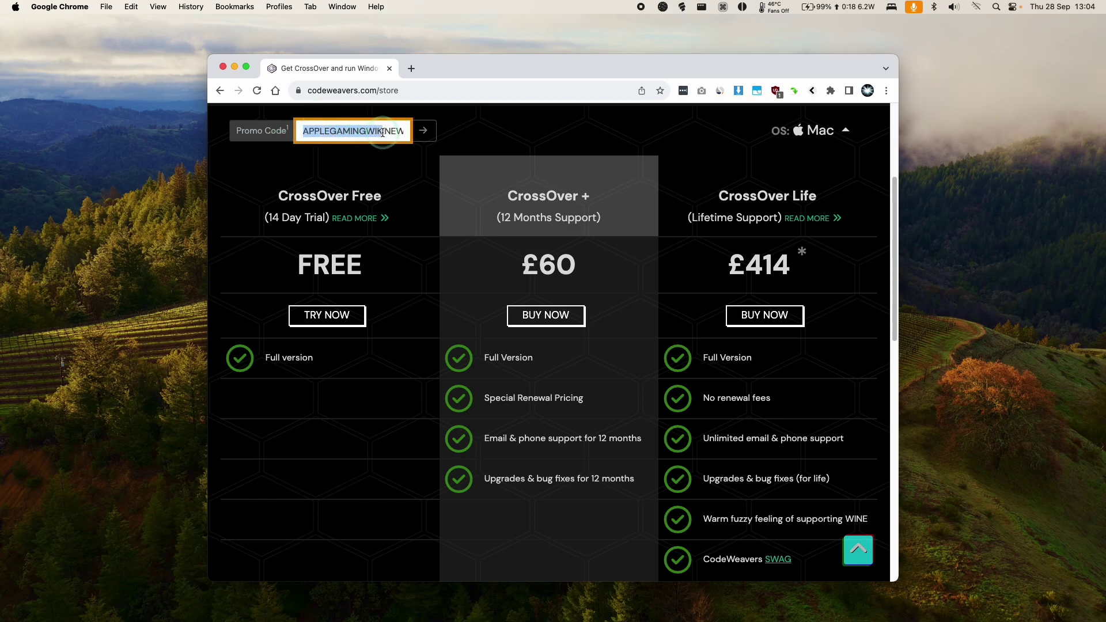
pyautogui.click(423, 131)
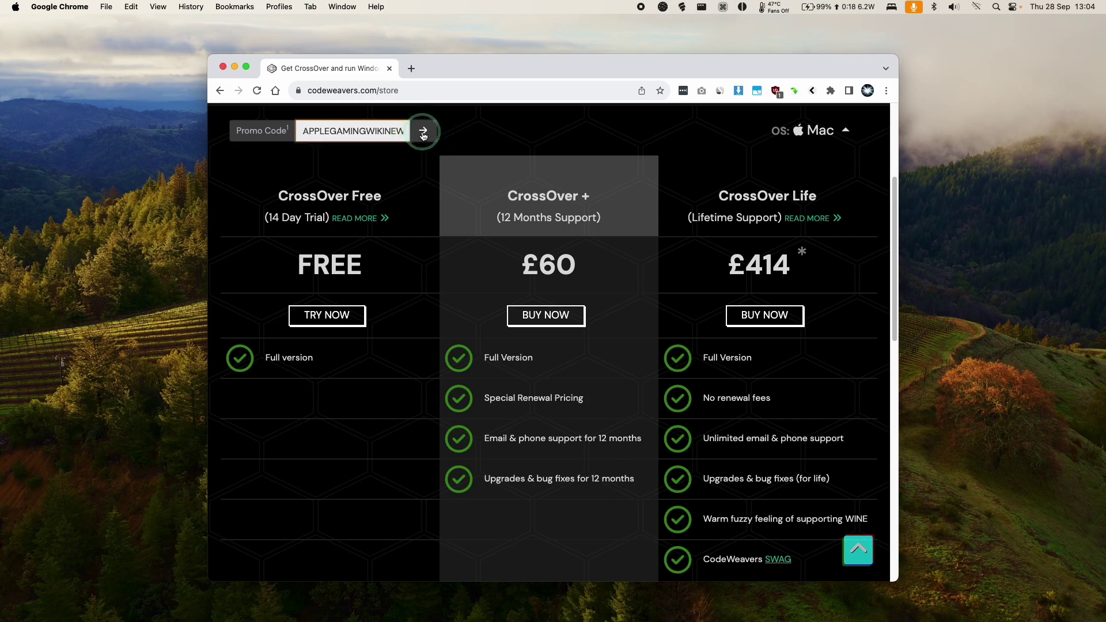
pyautogui.moveTo(453, 282); pyautogui.dragTo(655, 295)
pyautogui.click(625, 295)
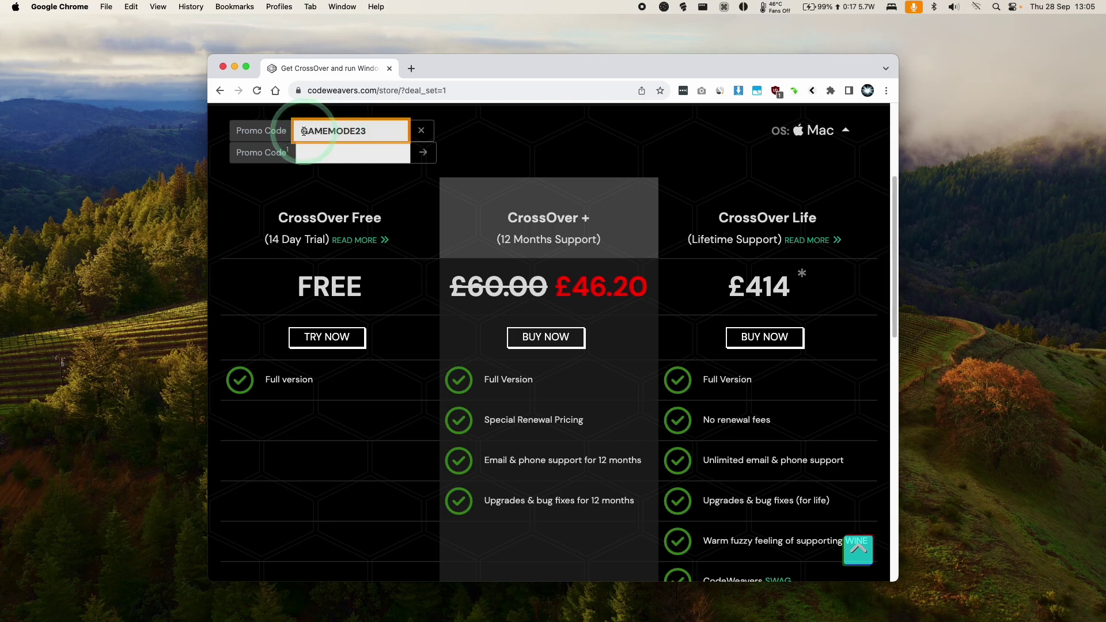
pyautogui.click(332, 134)
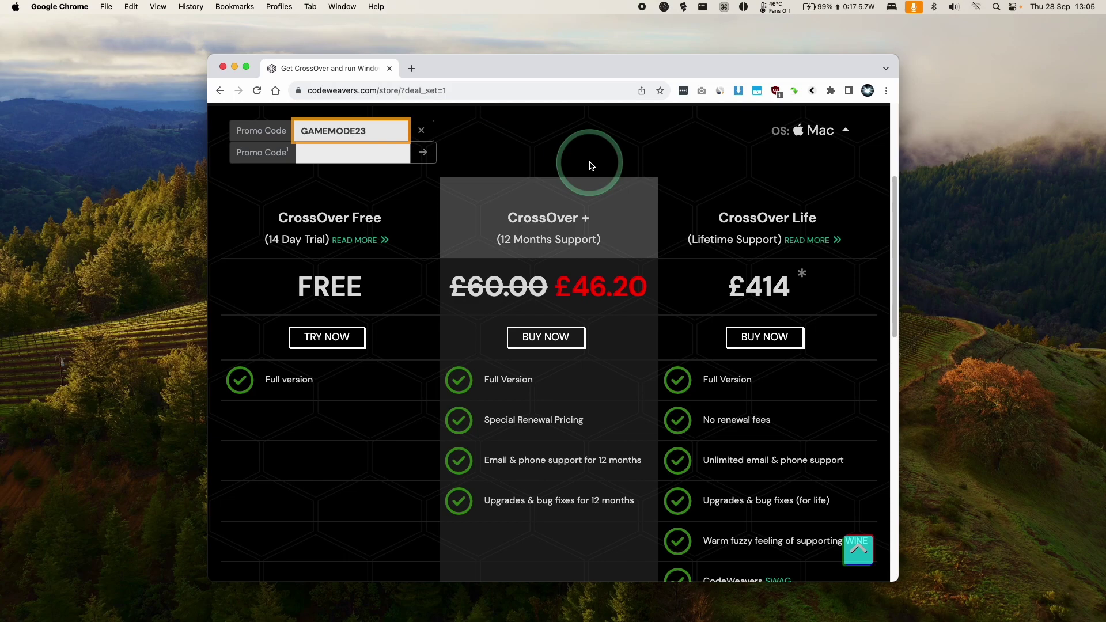
# Step: Proceed to checkout with CrossOver + (12 Months Support) and return to the CodeWeavers homepage without ordering
pyautogui.scroll(-2, 590, 166)
pyautogui.click(536, 267)
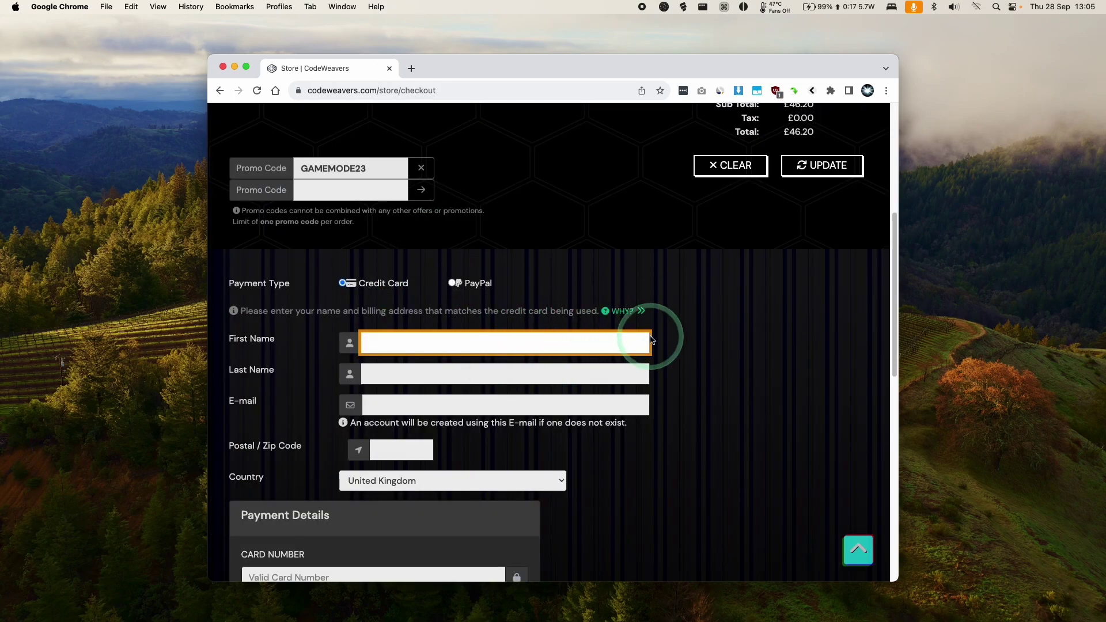
pyautogui.scroll(5, 651, 340)
pyautogui.click(437, 193)
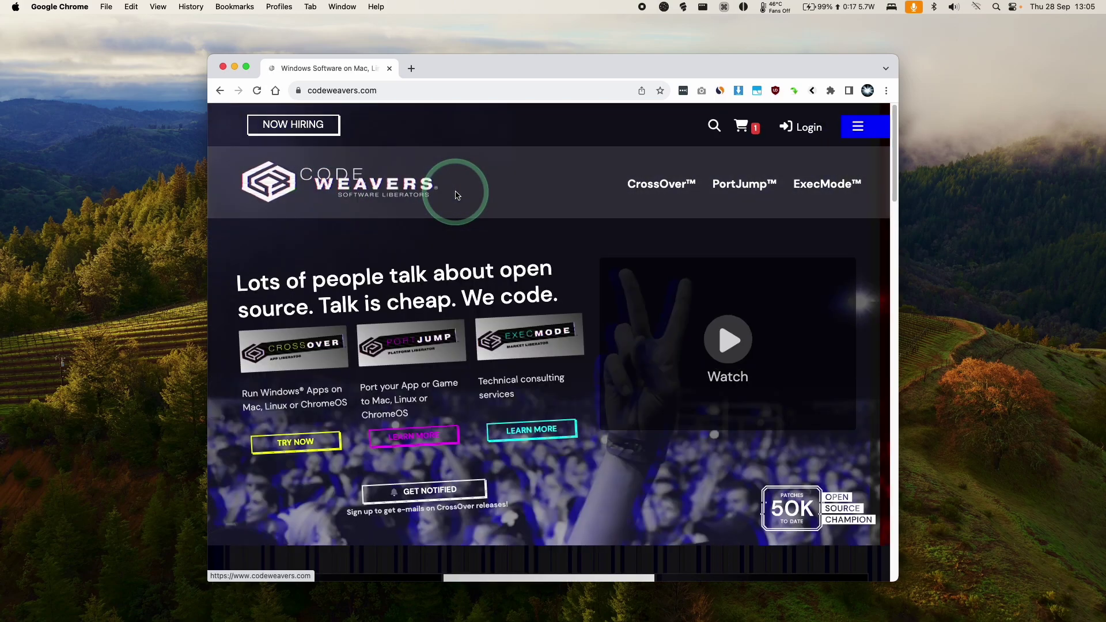
# Step: Open the free CrossOver trial page and start the trial download for macOS
pyautogui.scroll(-5, 611, 262)
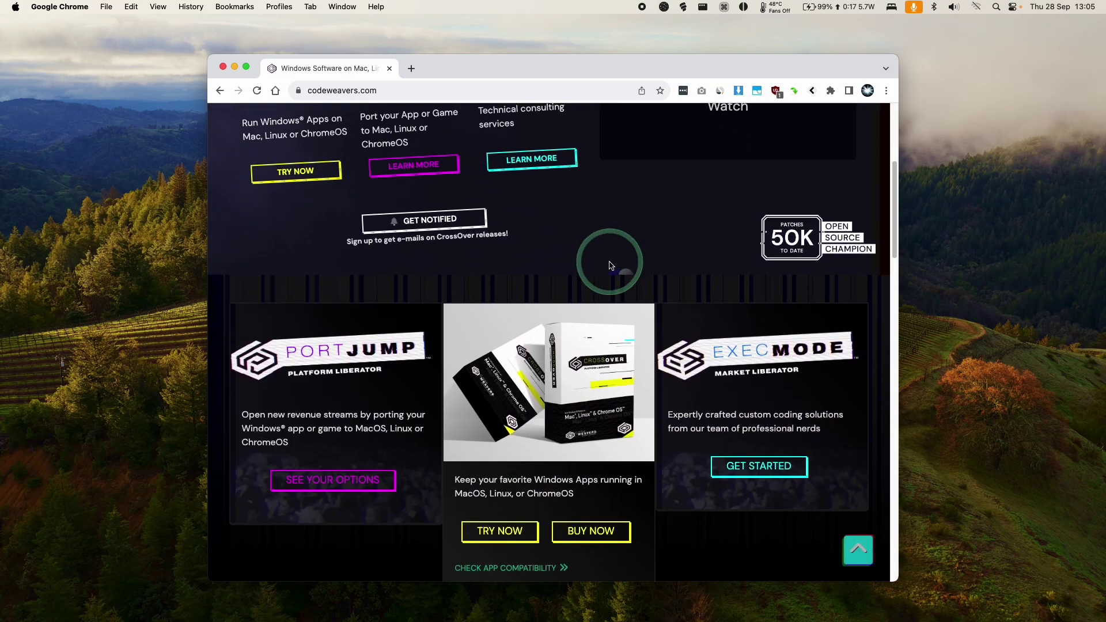
pyautogui.scroll(-2, 611, 265)
pyautogui.click(503, 390)
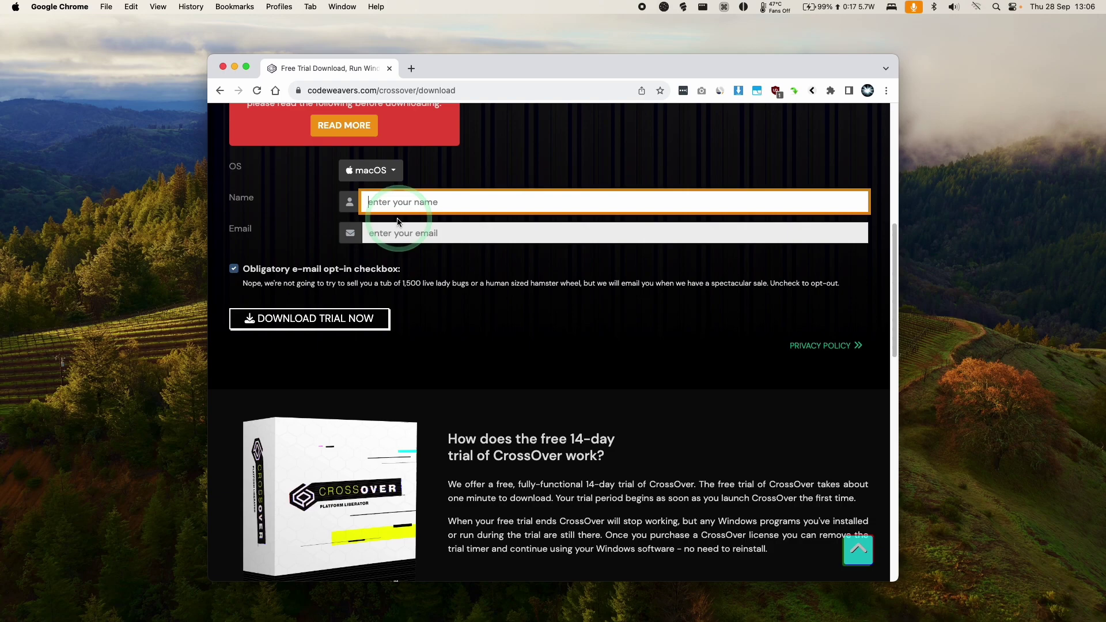
pyautogui.click(397, 233)
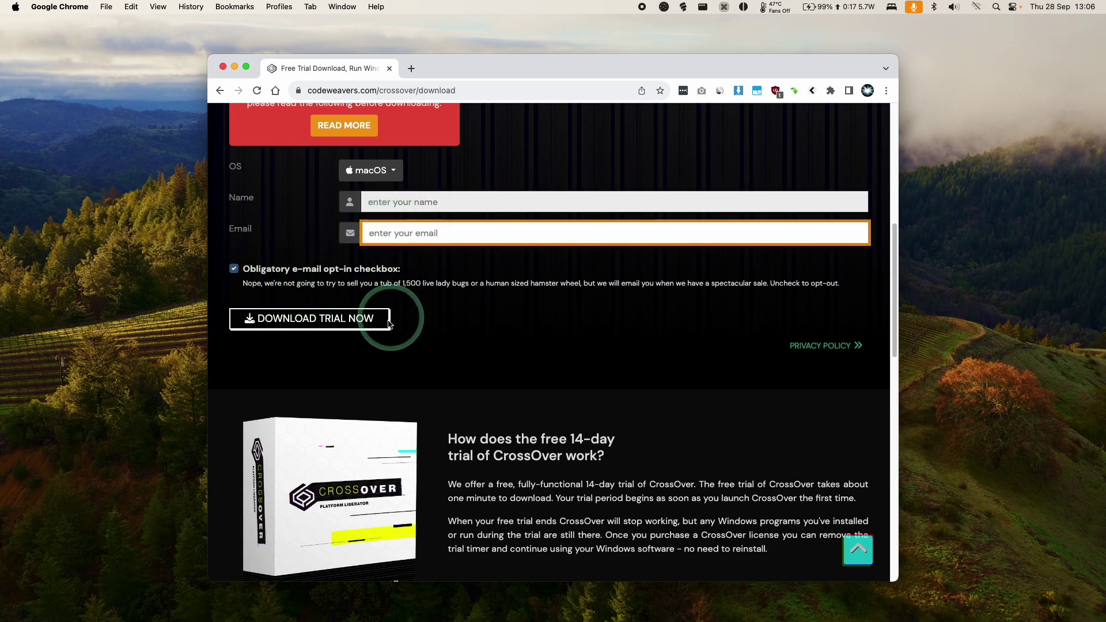
pyautogui.click(271, 321)
pyautogui.click(668, 113)
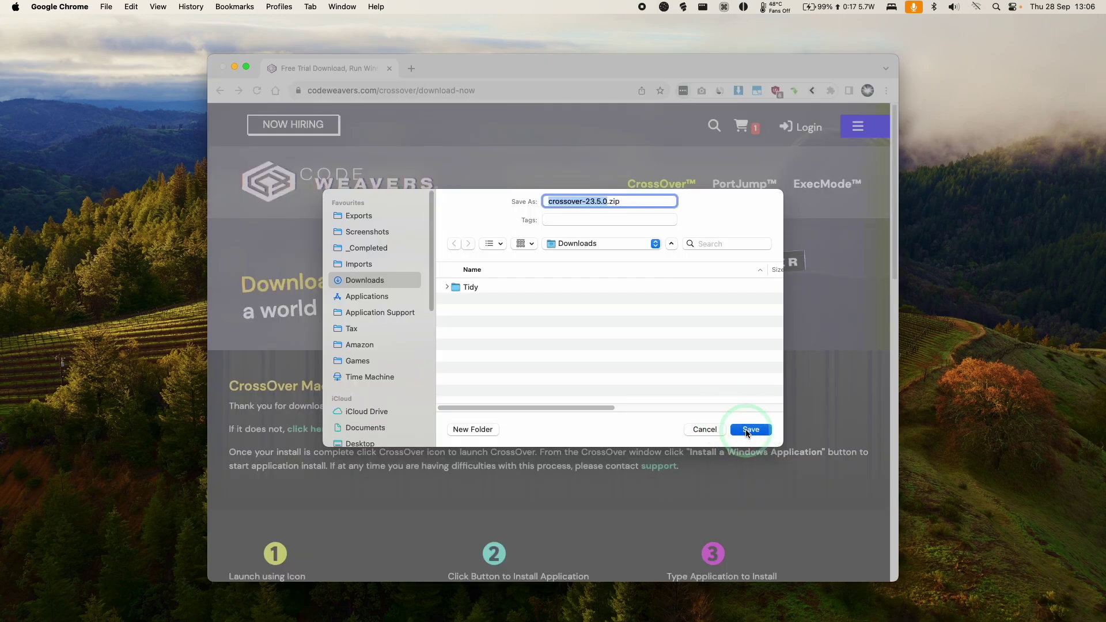
pyautogui.click(745, 430)
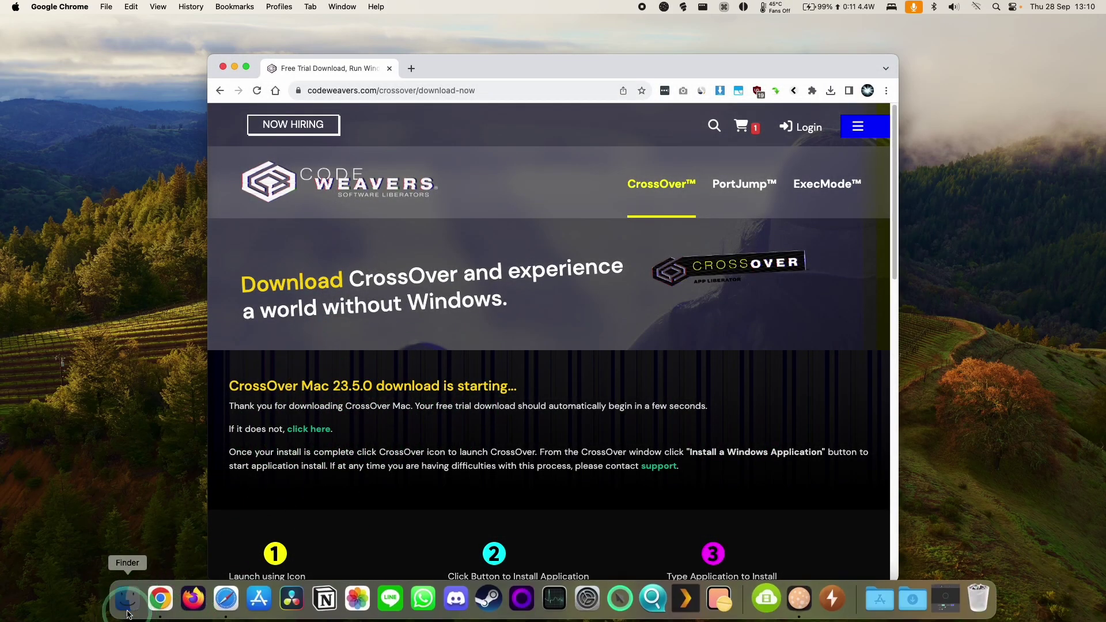
# Step: Switch to Finder, minimise the browser and unpack crossover-23.5.0.zip in the Downloads folder
pyautogui.click(128, 600)
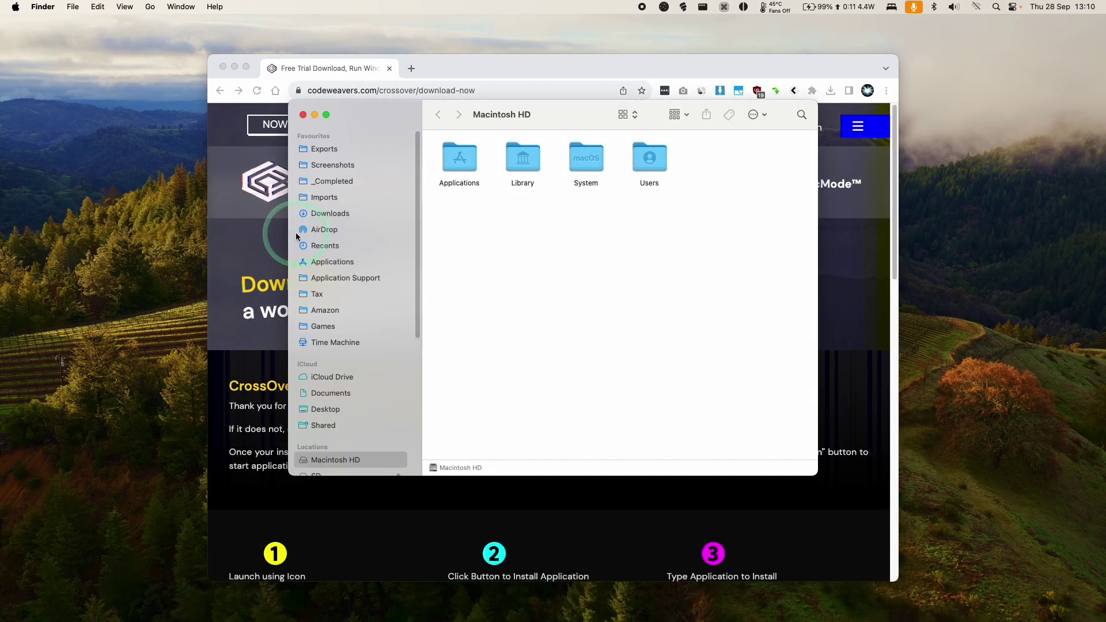
pyautogui.click(331, 213)
pyautogui.click(461, 166)
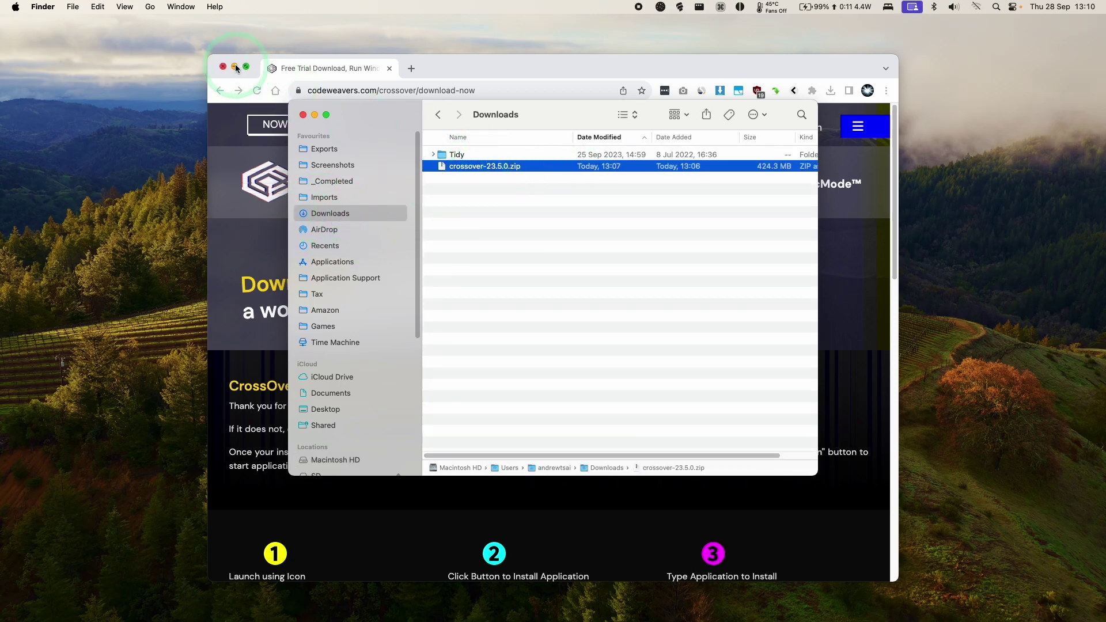
pyautogui.click(235, 67)
pyautogui.doubleClick(482, 168)
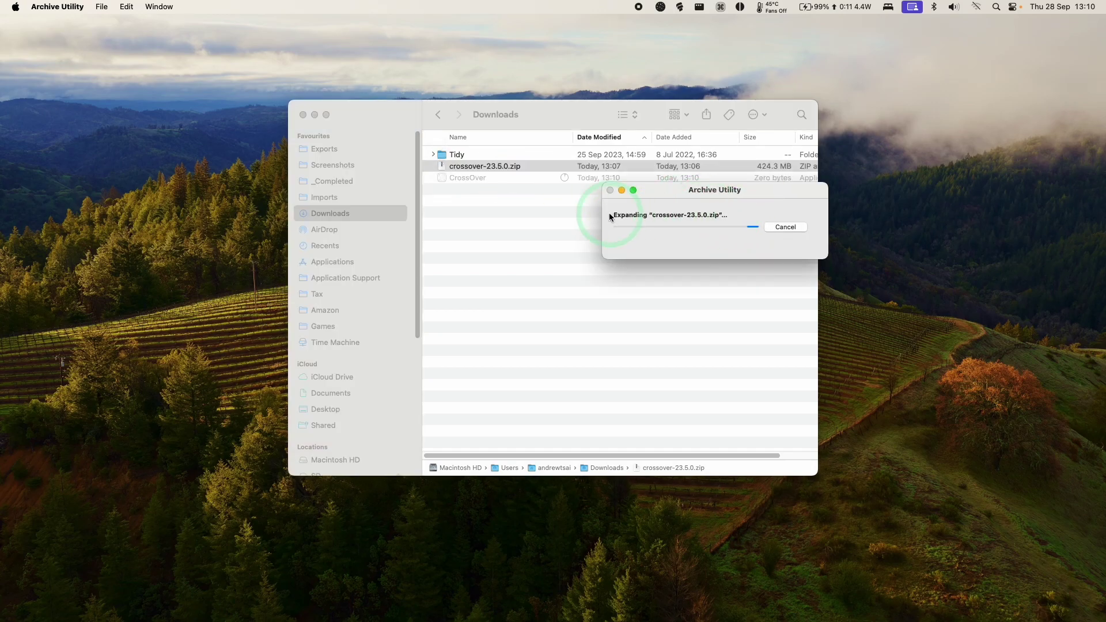
# Step: Move the unpacked CrossOver app from Downloads into Applications and open the Applications folder
pyautogui.click(460, 171)
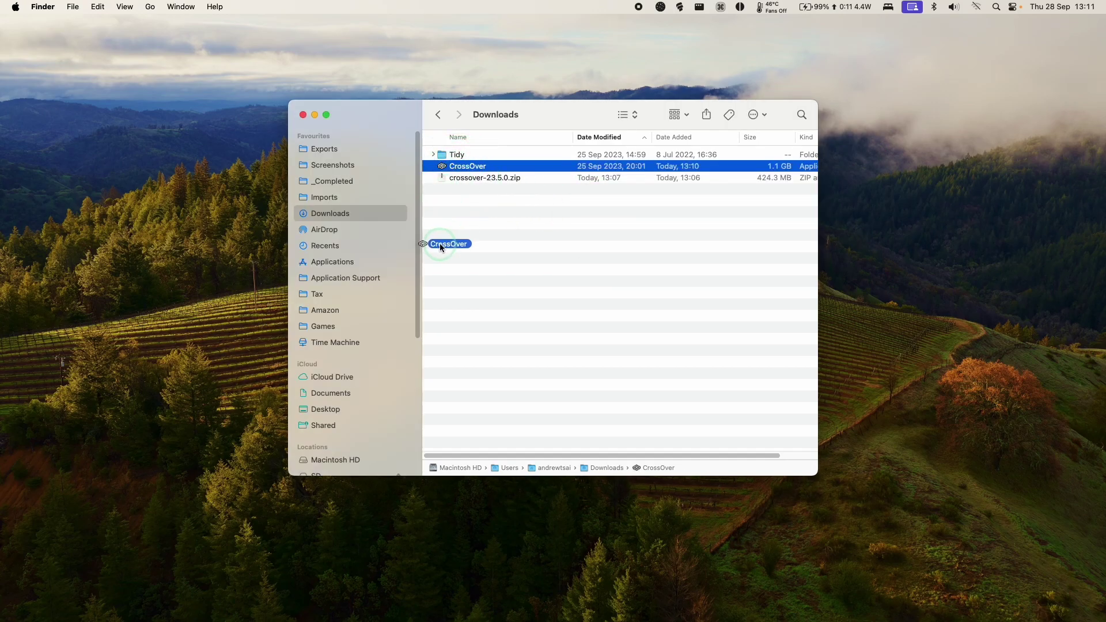
pyautogui.moveTo(441, 247); pyautogui.dragTo(370, 262)
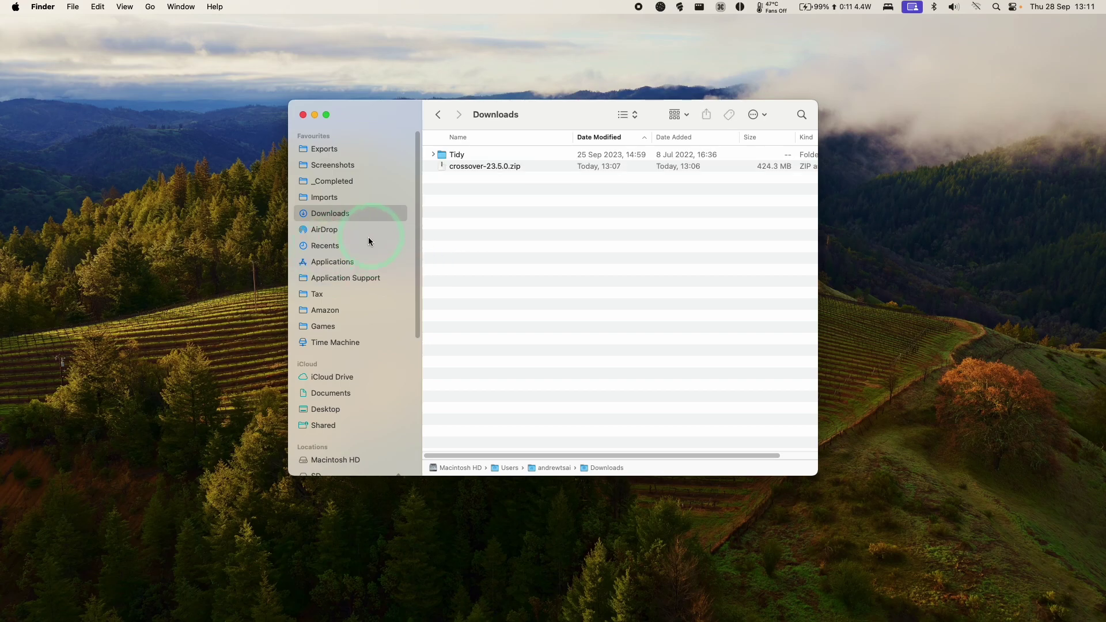
pyautogui.click(334, 261)
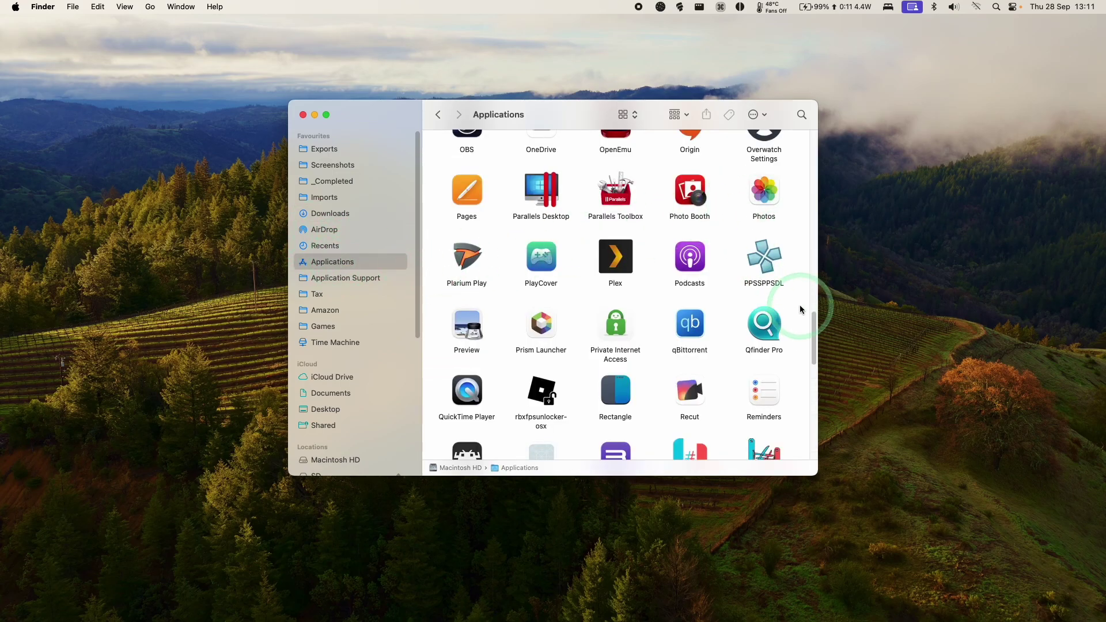
# Step: Launch CrossOver from the Applications folder and approve opening the app downloaded from the internet
pyautogui.moveTo(812, 318); pyautogui.dragTo(803, 180)
pyautogui.click(639, 282)
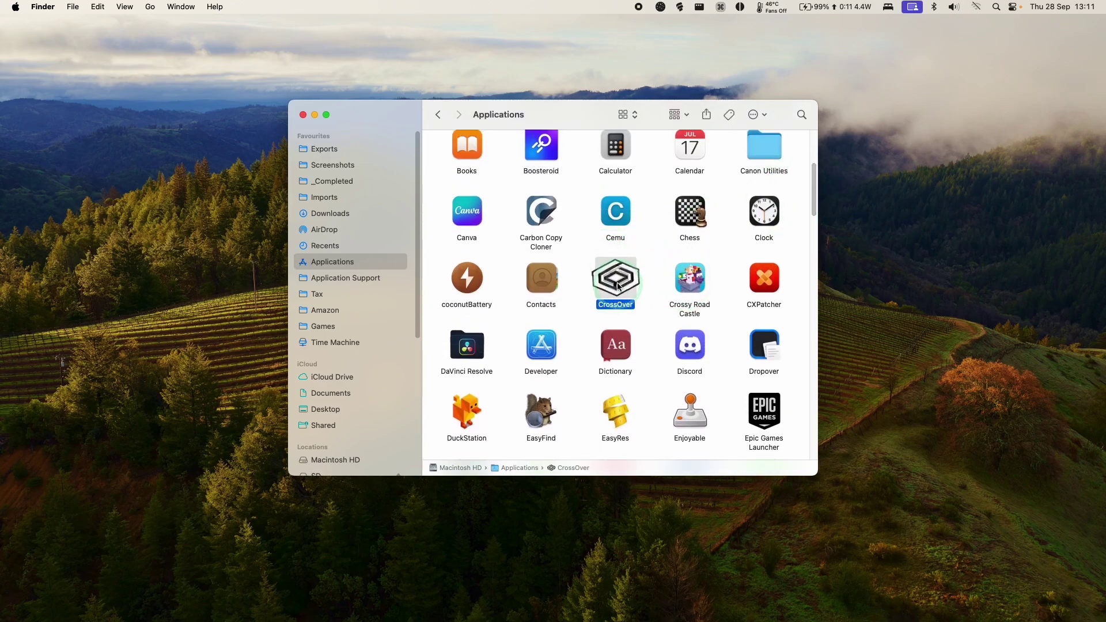
pyautogui.doubleClick(618, 285)
pyautogui.moveTo(491, 185); pyautogui.dragTo(580, 206)
pyautogui.click(579, 205)
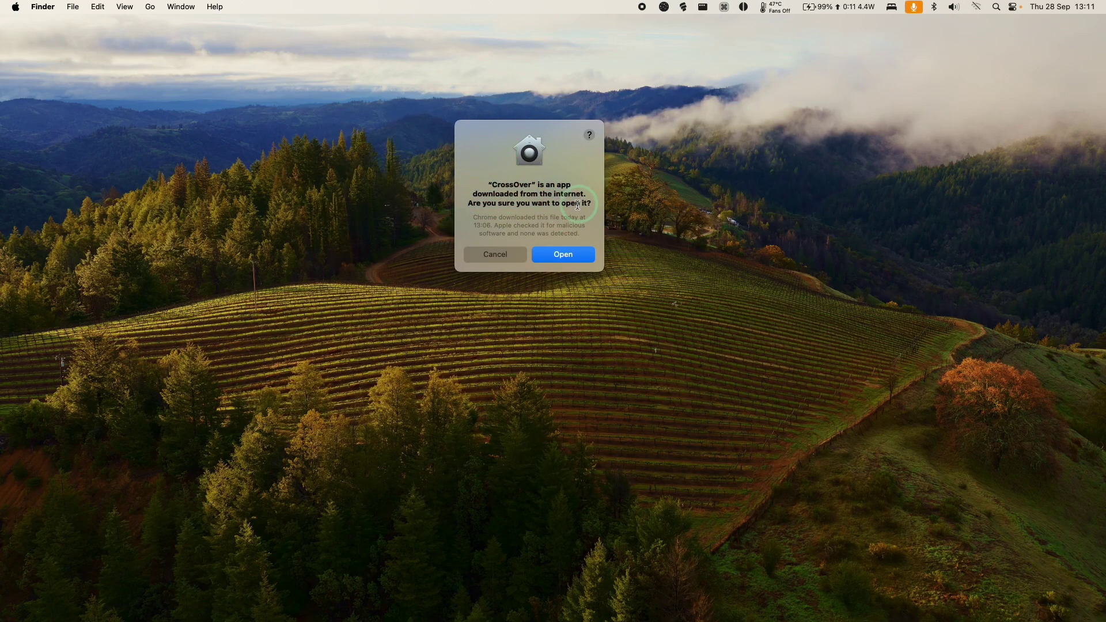
pyautogui.click(565, 257)
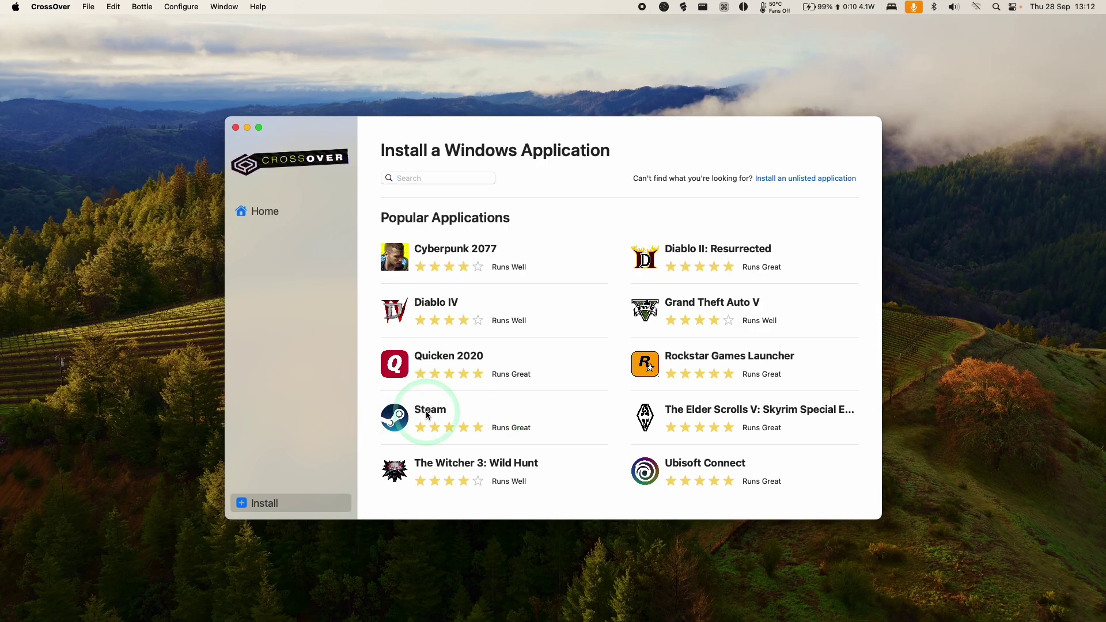
# Step: Start installing Steam from CrossOver's popular applications and accept the Courier New font licence agreement
pyautogui.click(427, 414)
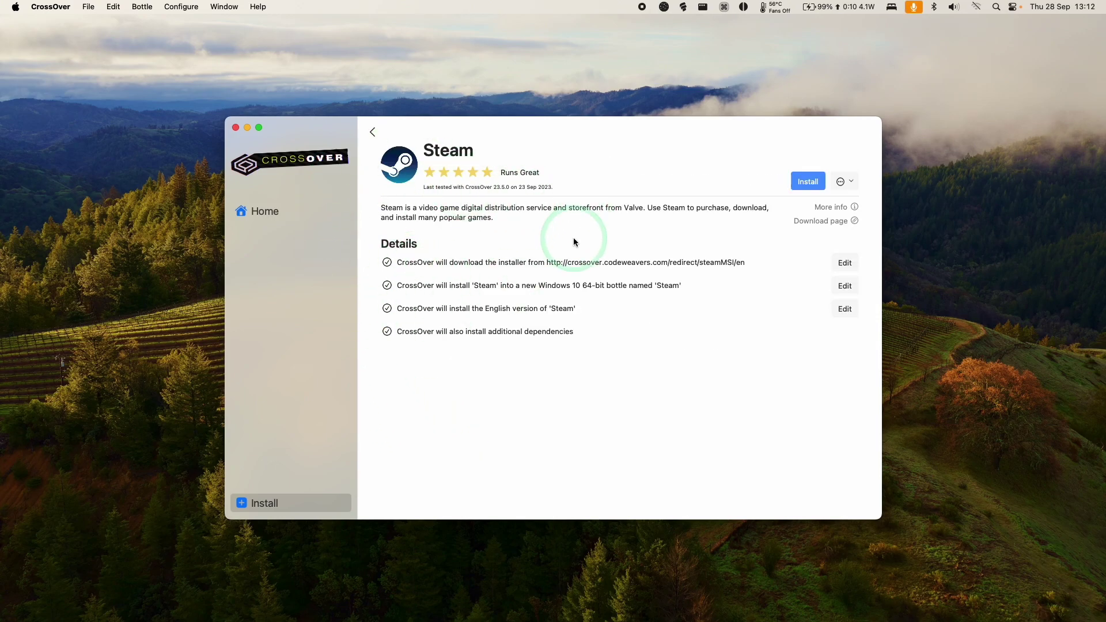
pyautogui.click(805, 183)
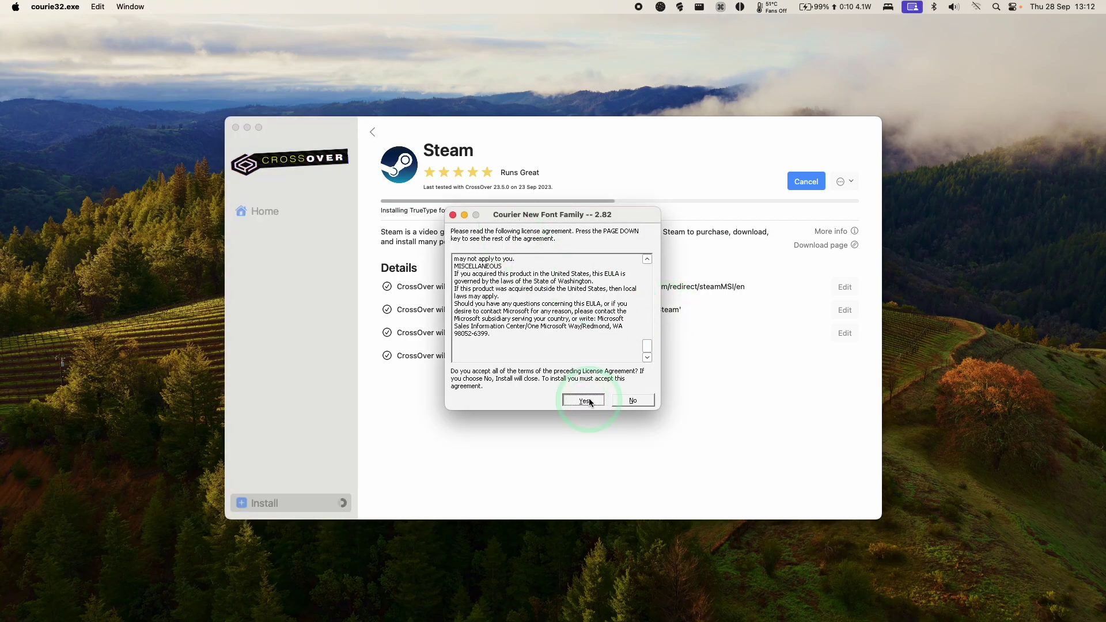
pyautogui.click(583, 401)
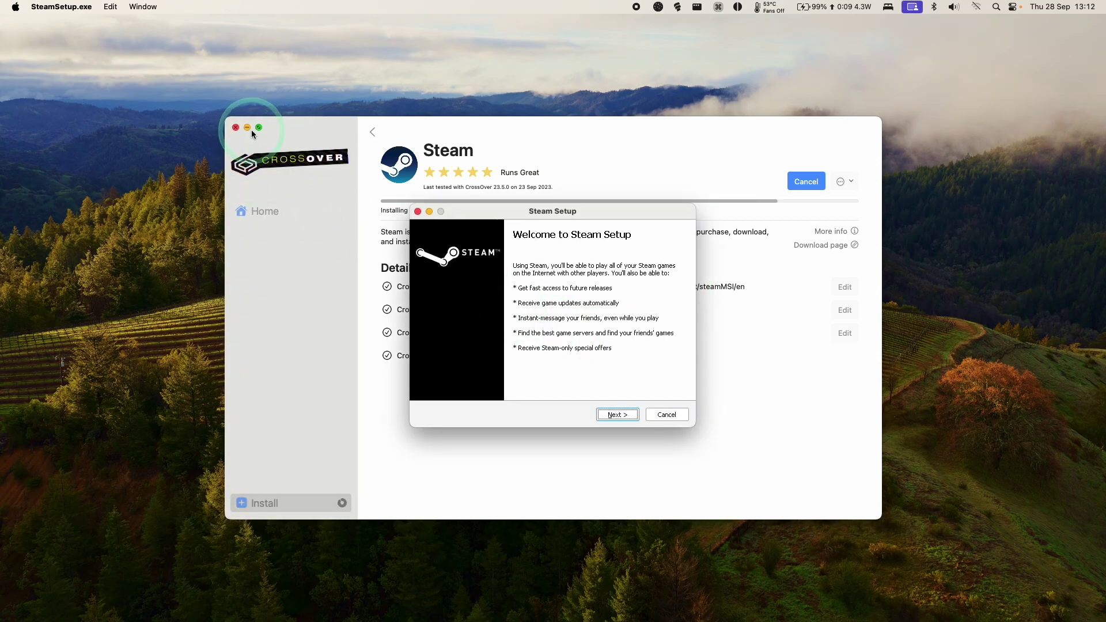
# Step: Minimise CrossOver, install Steam to C:\Program Files (x86)\Steam, and begin signing in with the account name
pyautogui.click(248, 128)
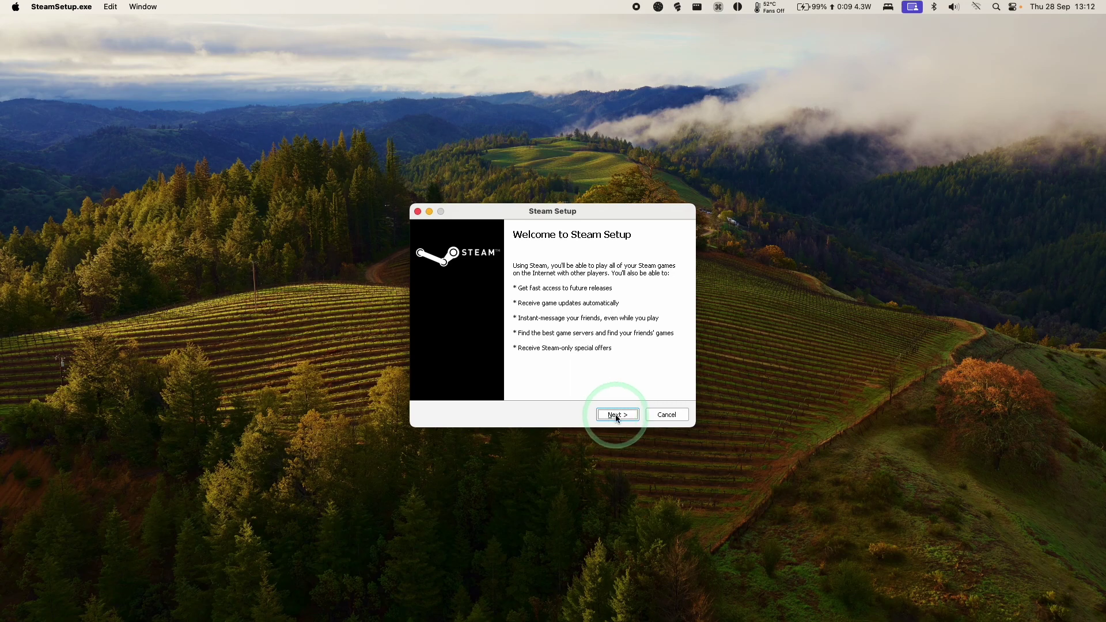
pyautogui.click(625, 411)
pyautogui.click(631, 417)
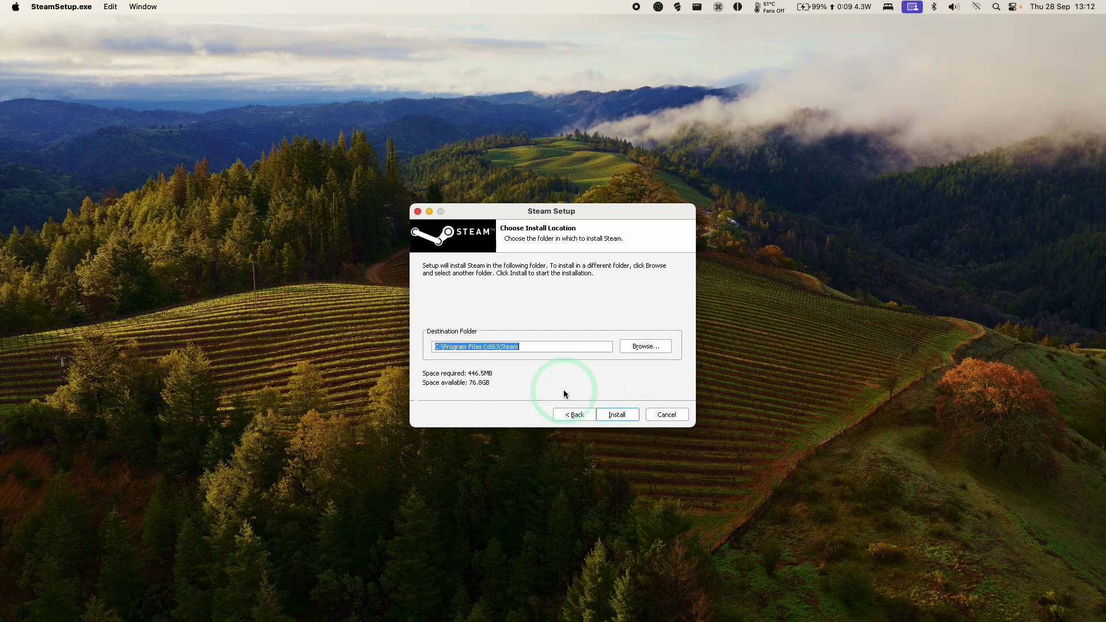
pyautogui.click(616, 415)
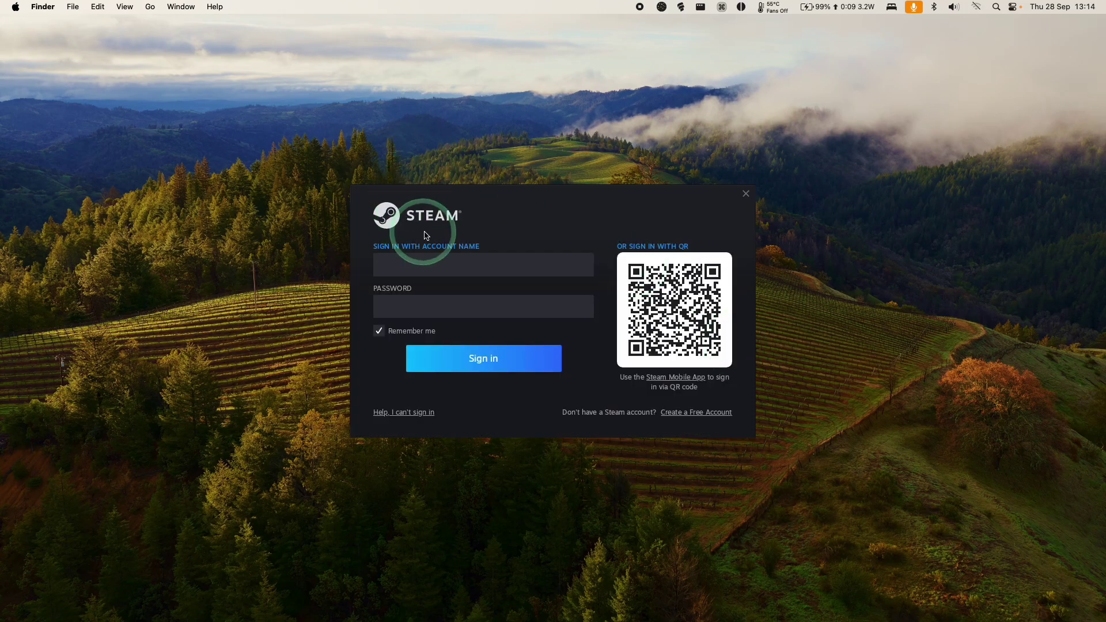
pyautogui.click(389, 263)
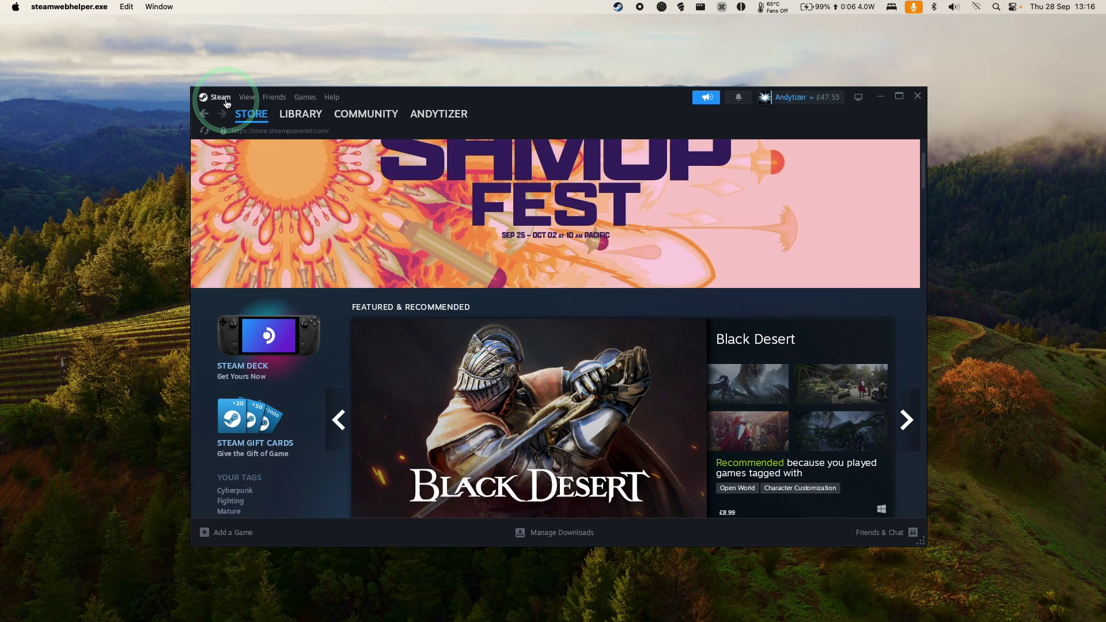
# Step: Look over the Steam client's own menu and browse the store's front page
pyautogui.click(222, 98)
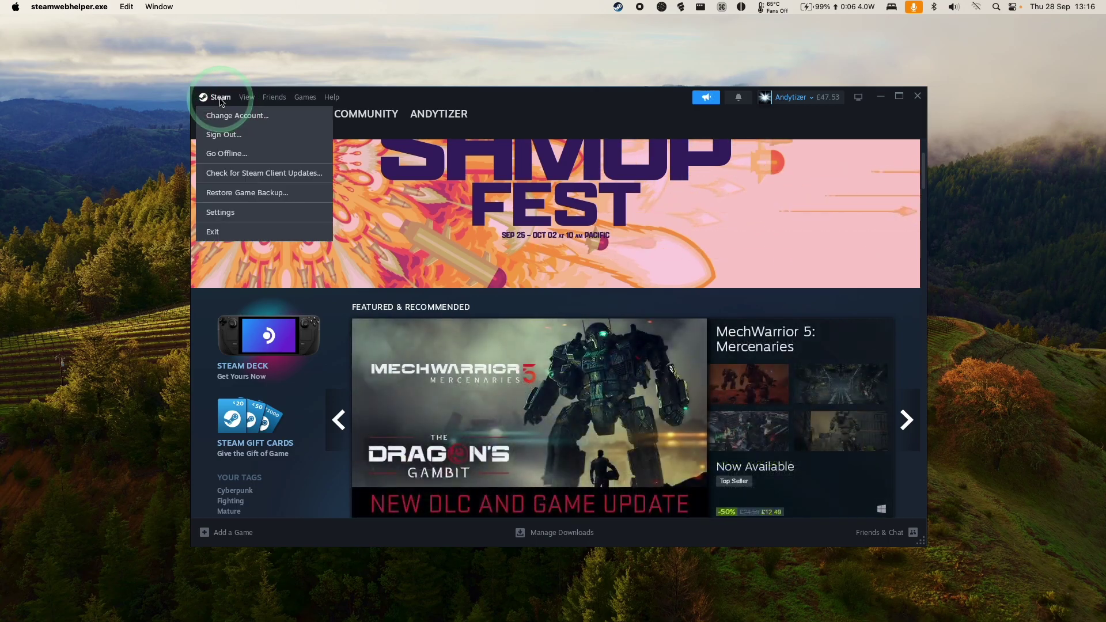
pyautogui.click(226, 103)
pyautogui.click(635, 164)
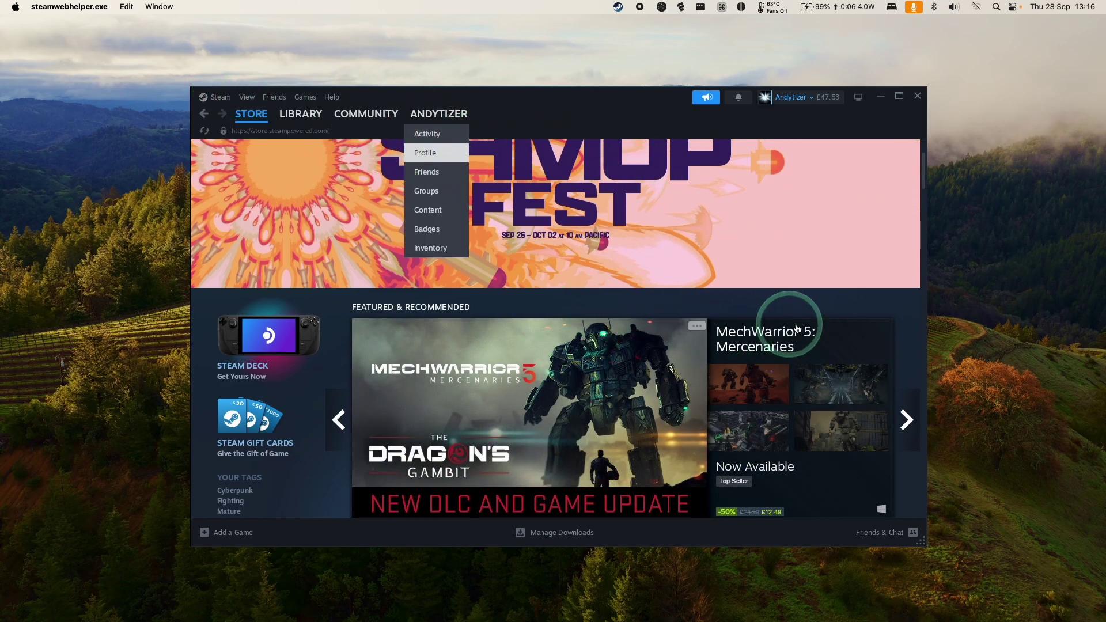
pyautogui.scroll(-10, 785, 321)
pyautogui.scroll(-7, 664, 351)
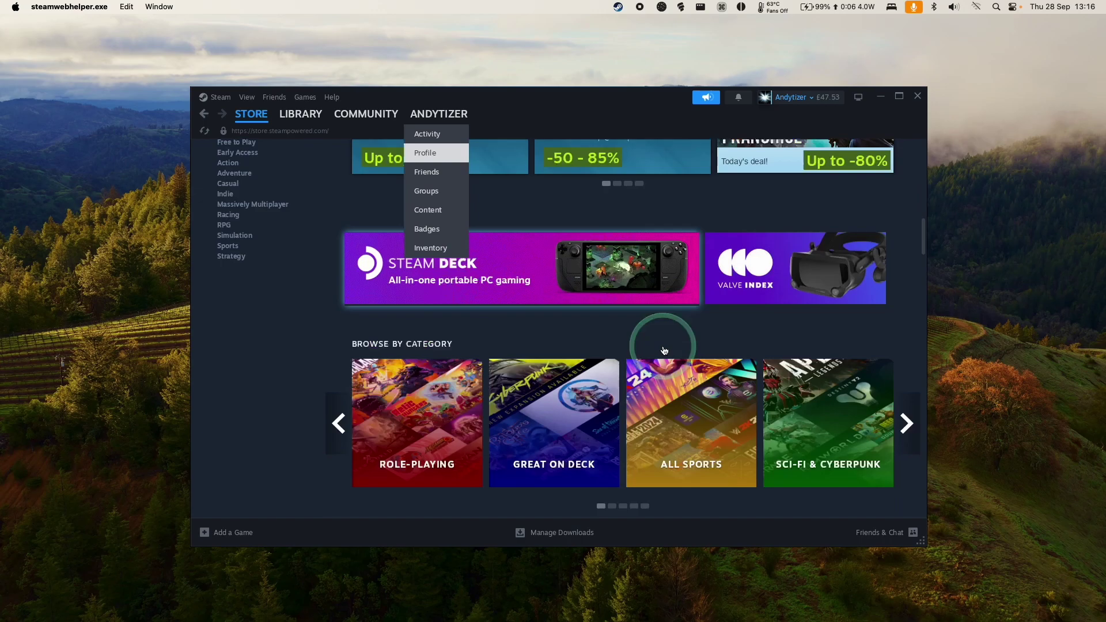
pyautogui.scroll(-3, 595, 312)
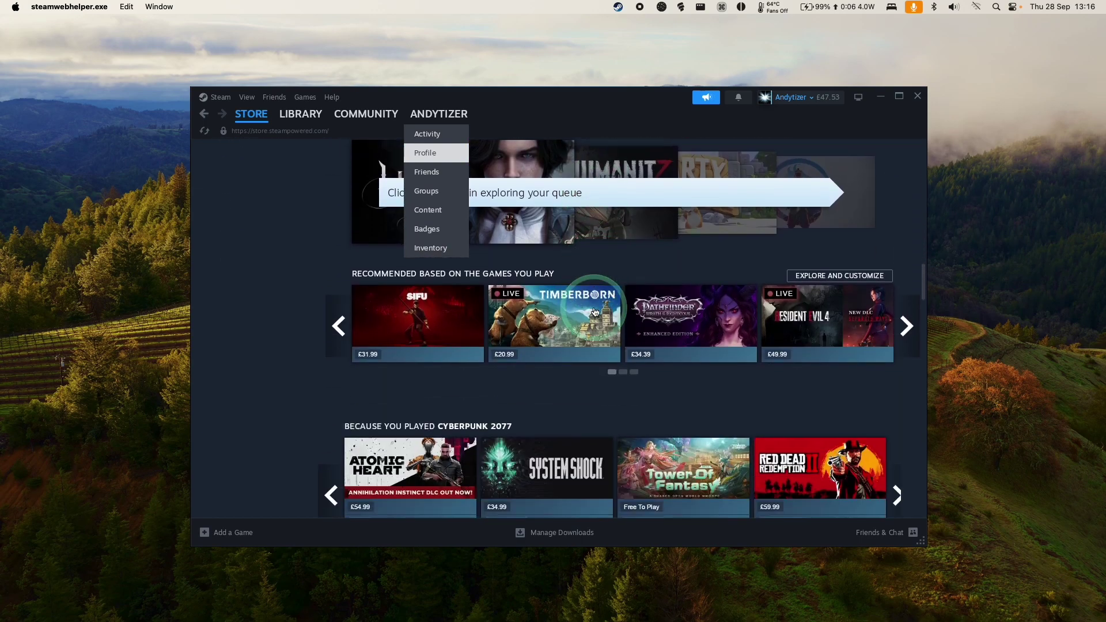
pyautogui.click(415, 135)
# Step: Search the Steam library for "counter" and install Counter-Strike 2
pyautogui.click(300, 114)
pyautogui.click(262, 191)
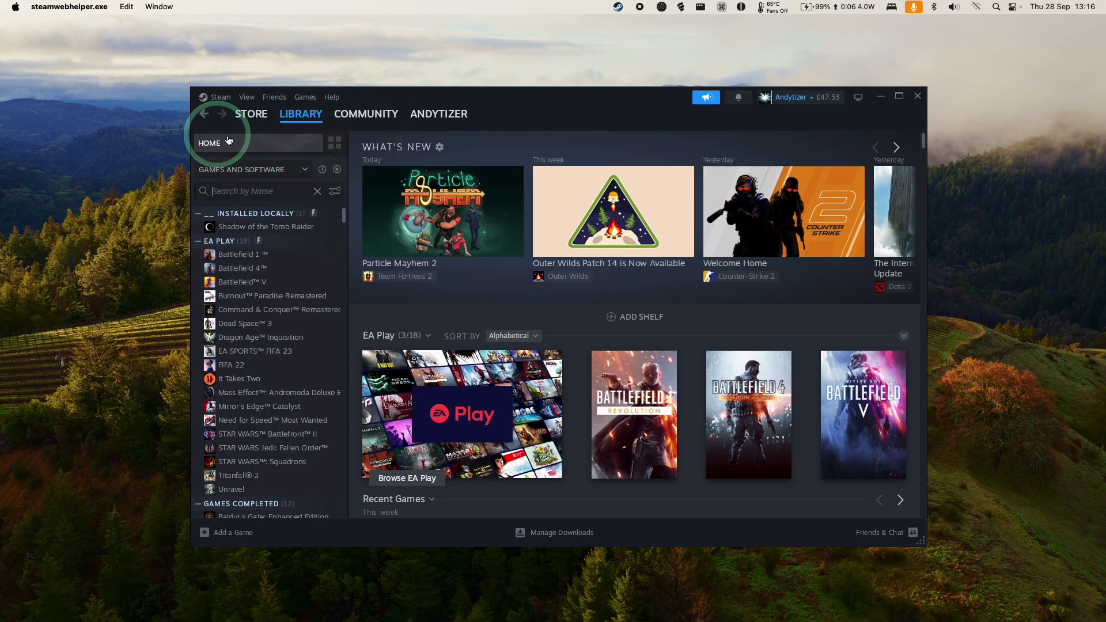
pyautogui.write('counter')
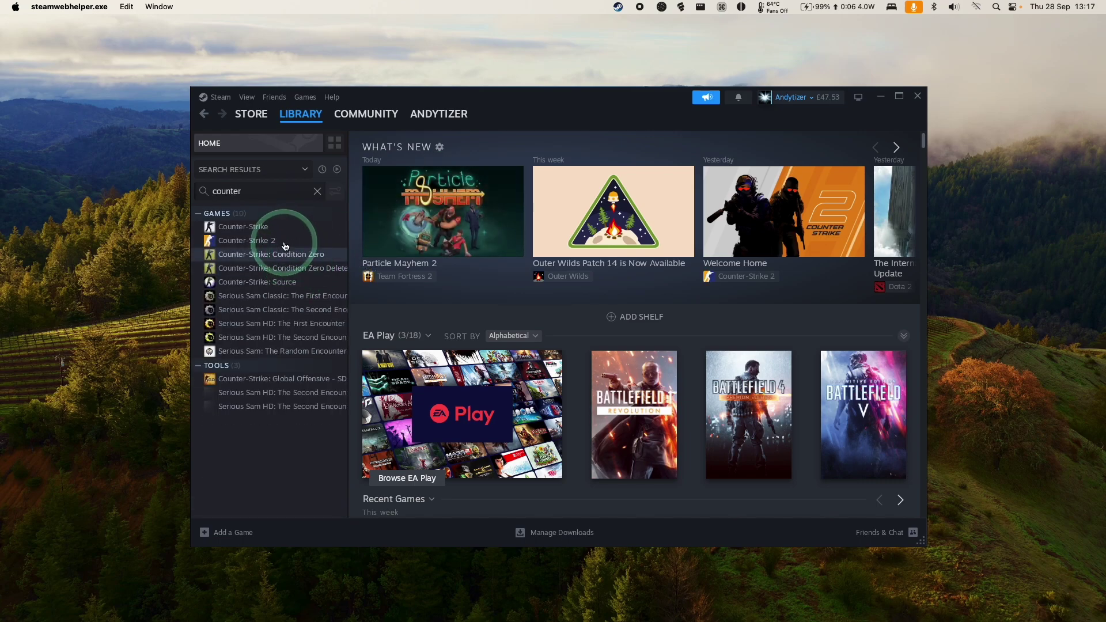
pyautogui.click(275, 240)
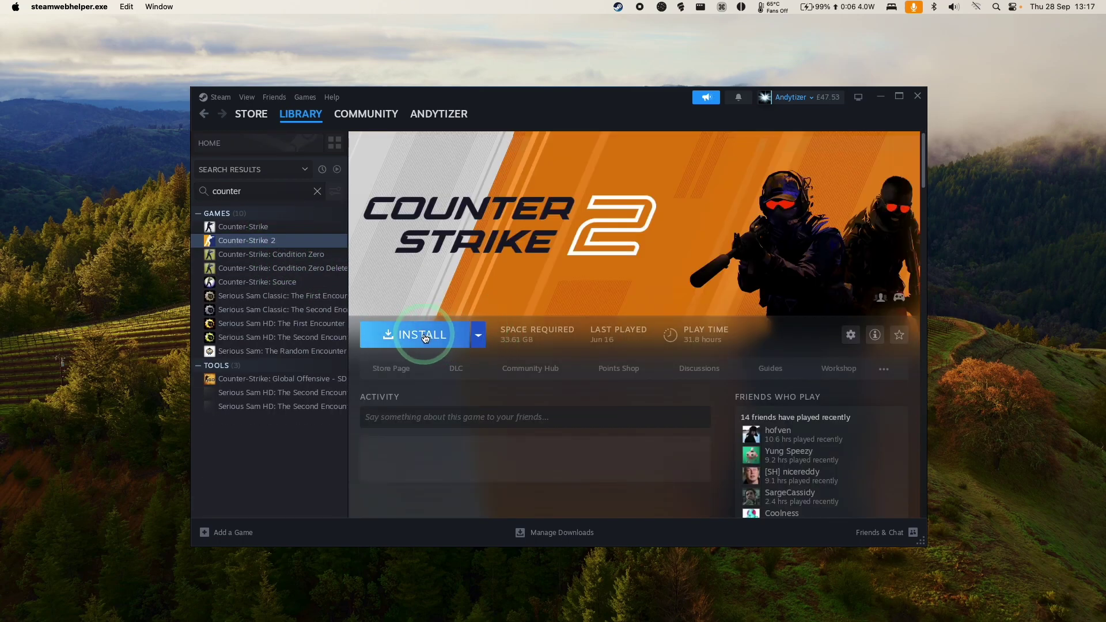
pyautogui.click(425, 337)
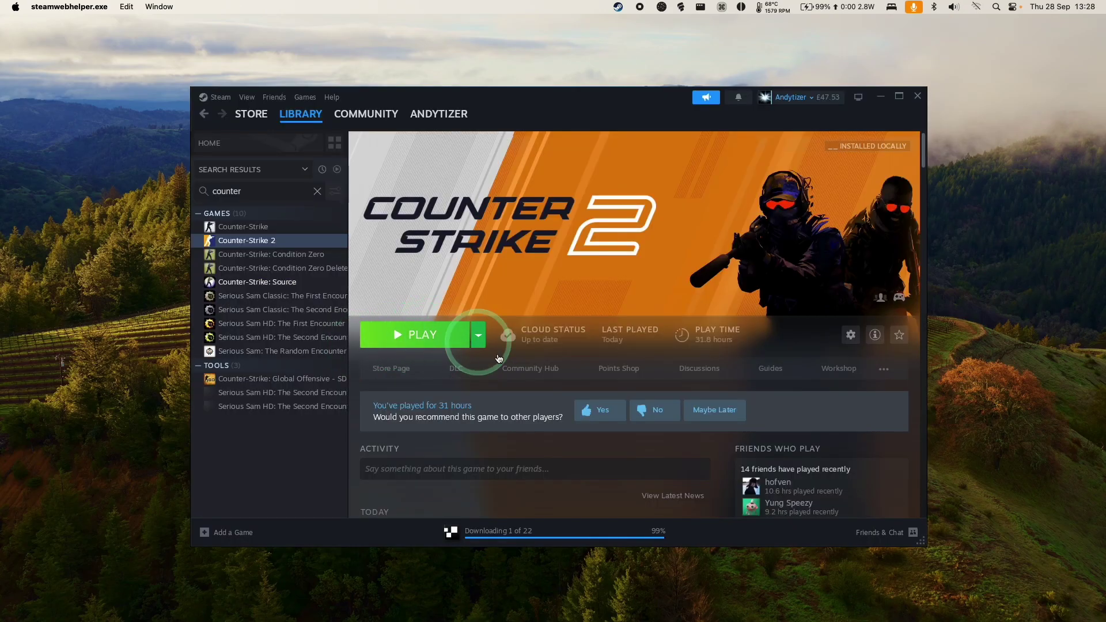
# Step: Switch to CrossOver and select the Steam bottle, and return to the Steam client to exit it
pyautogui.click(773, 609)
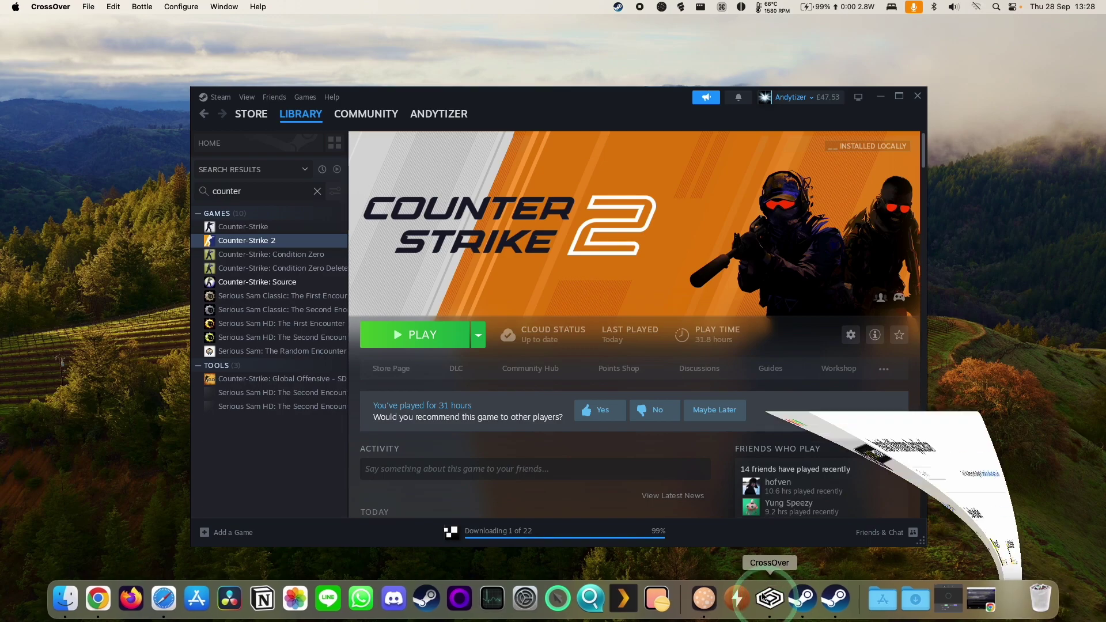
pyautogui.click(286, 255)
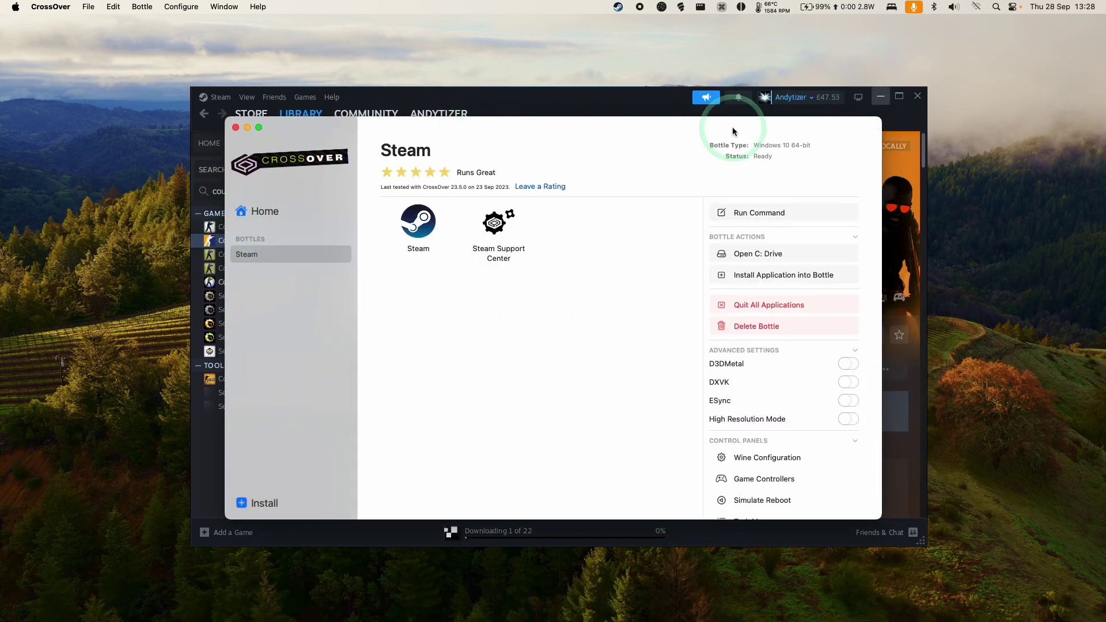
pyautogui.click(383, 96)
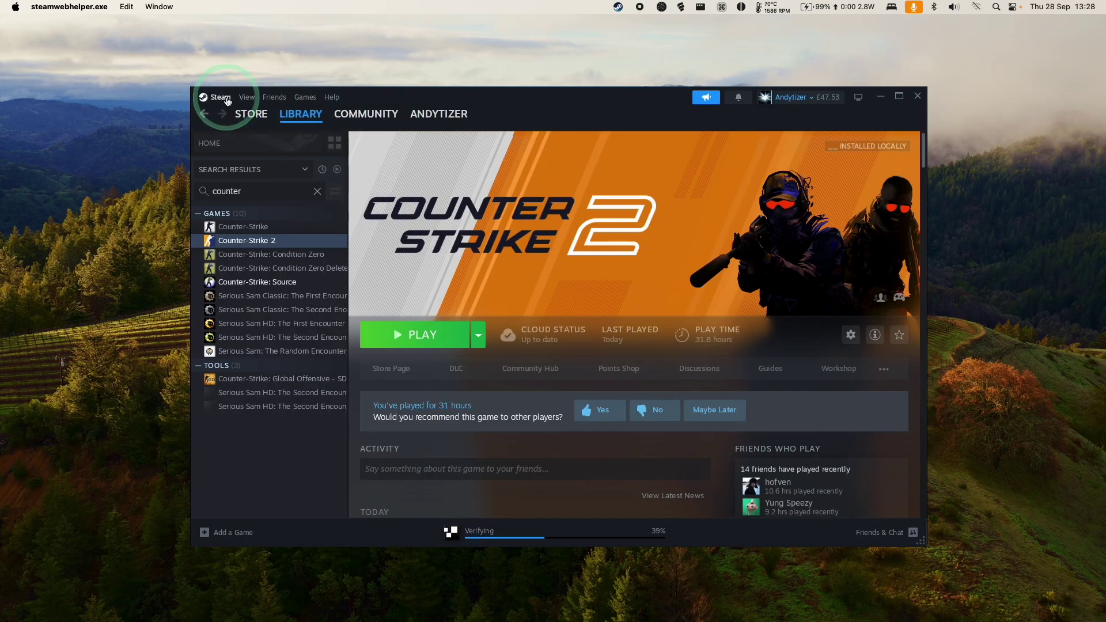
pyautogui.click(220, 97)
pyautogui.click(227, 233)
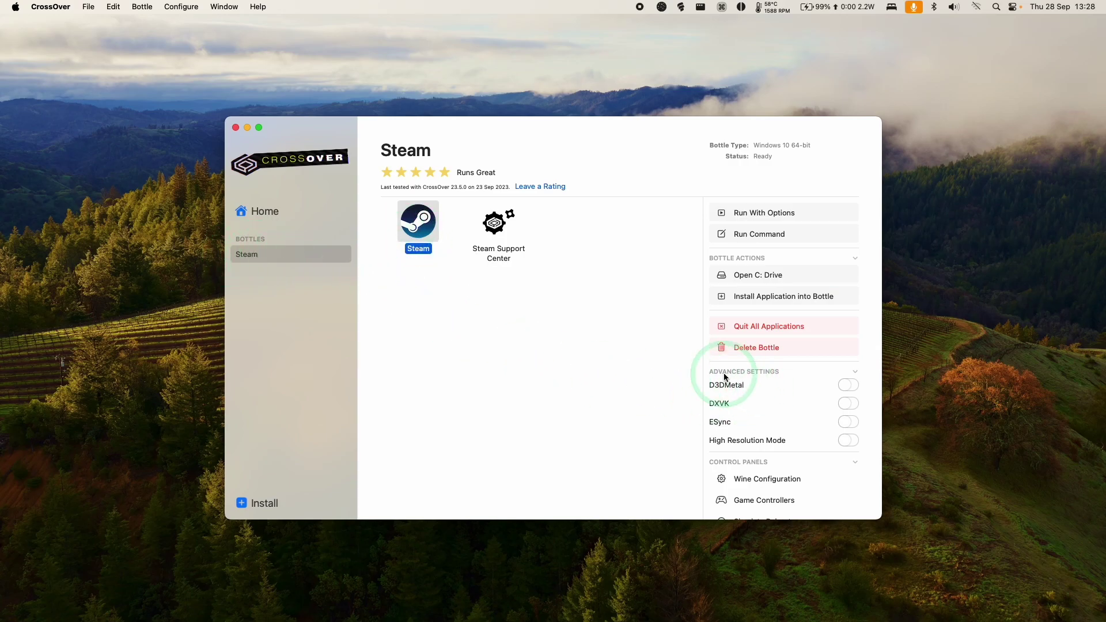
# Step: Enable ESync with a bottle reboot and DXVK for the Steam bottle, and launch Steam from it
pyautogui.click(847, 422)
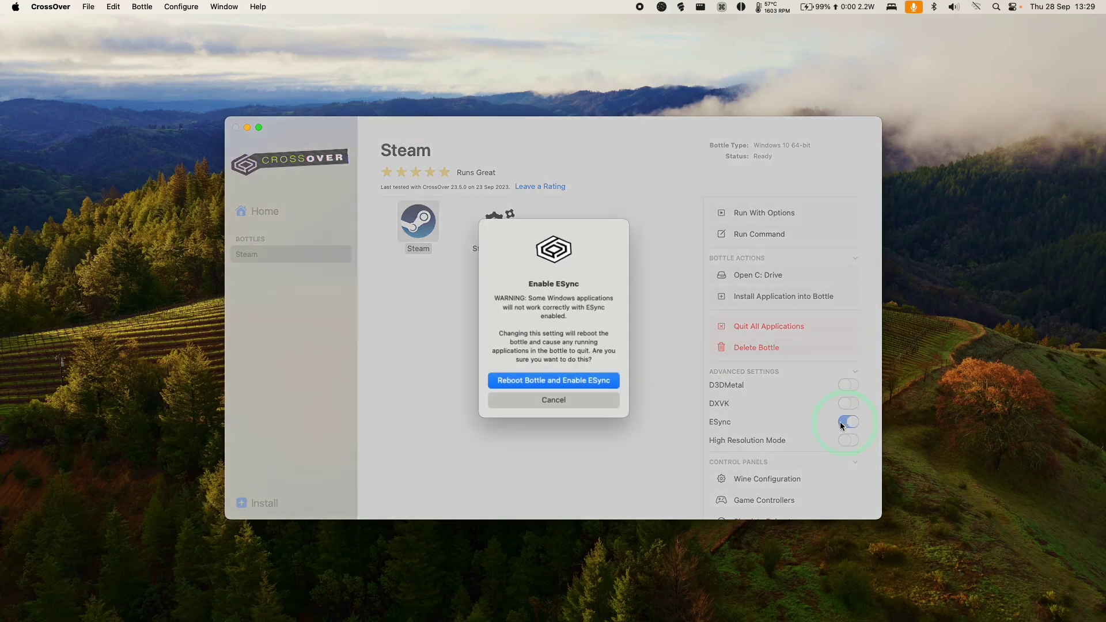
pyautogui.click(546, 381)
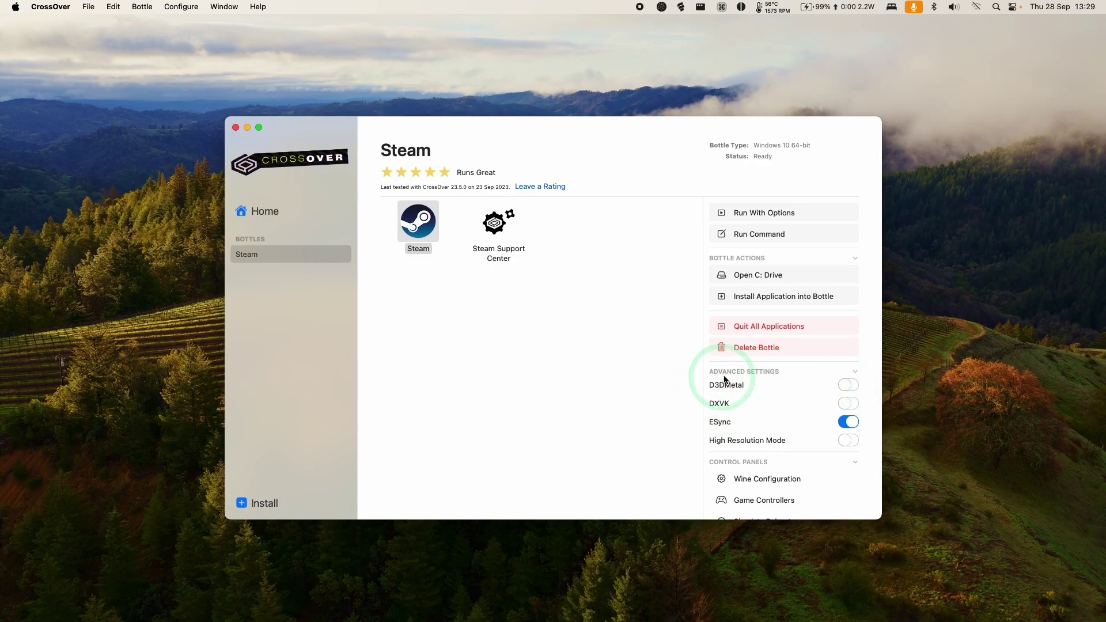
pyautogui.moveTo(750, 390)
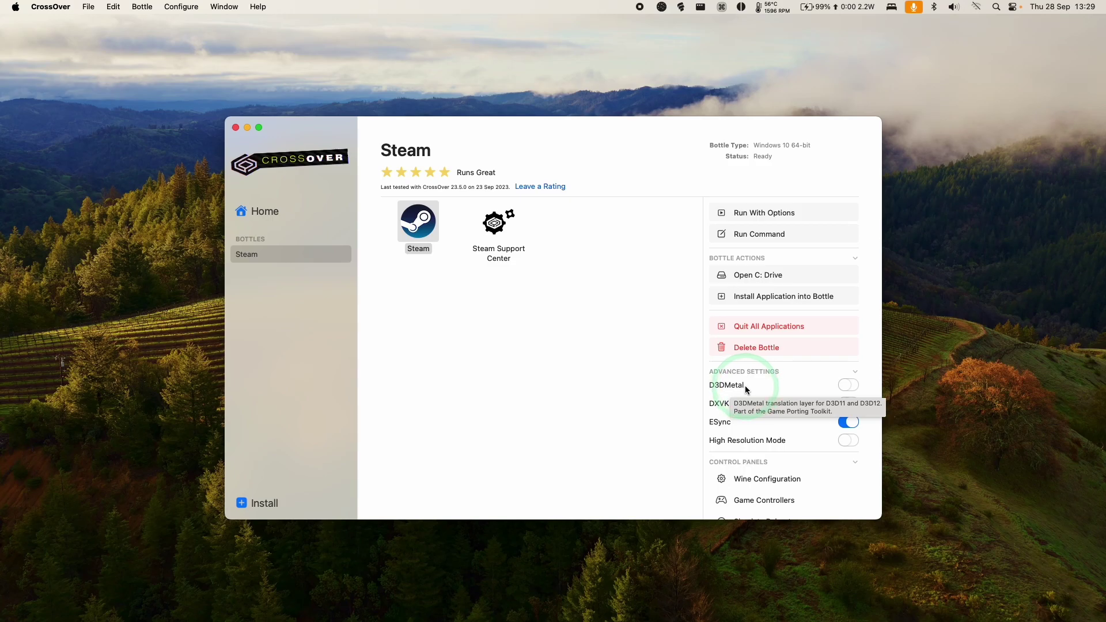
pyautogui.moveTo(722, 412)
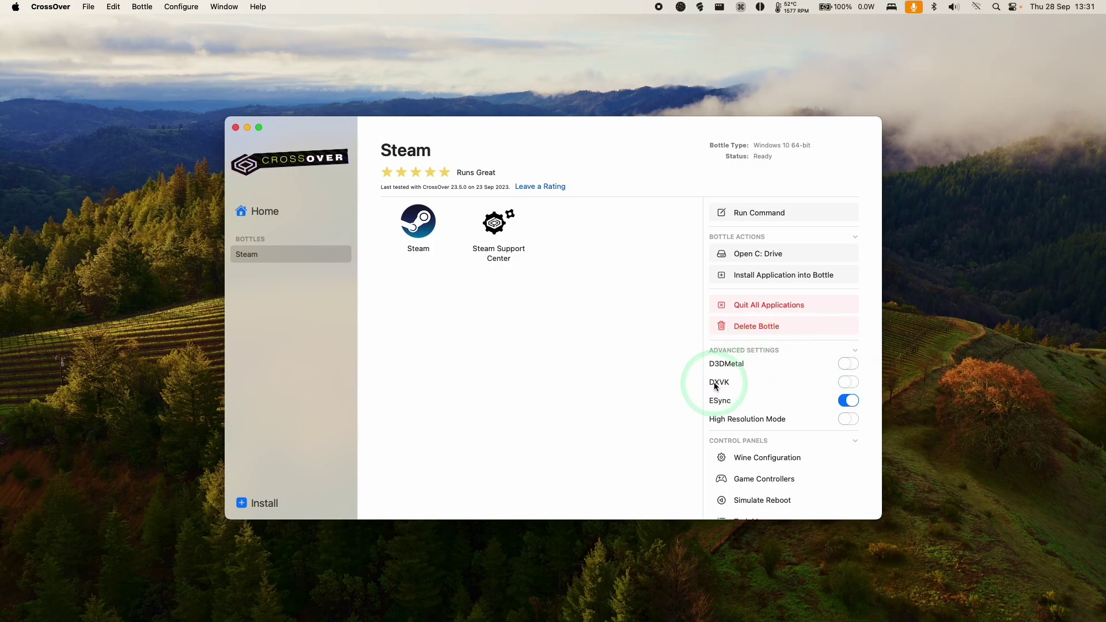
pyautogui.click(847, 382)
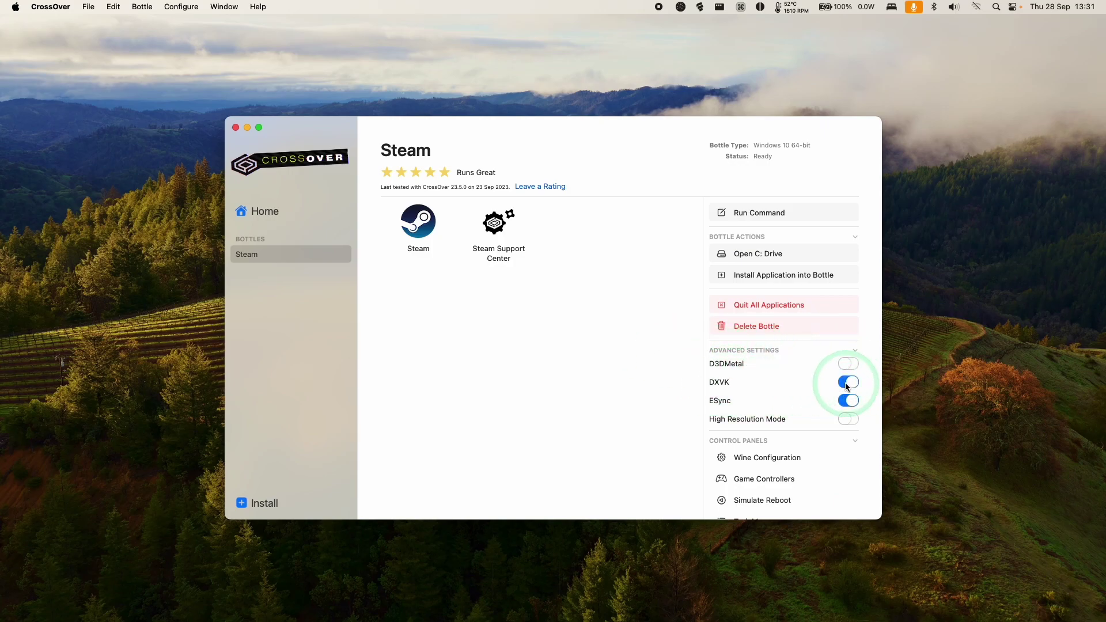
pyautogui.doubleClick(420, 224)
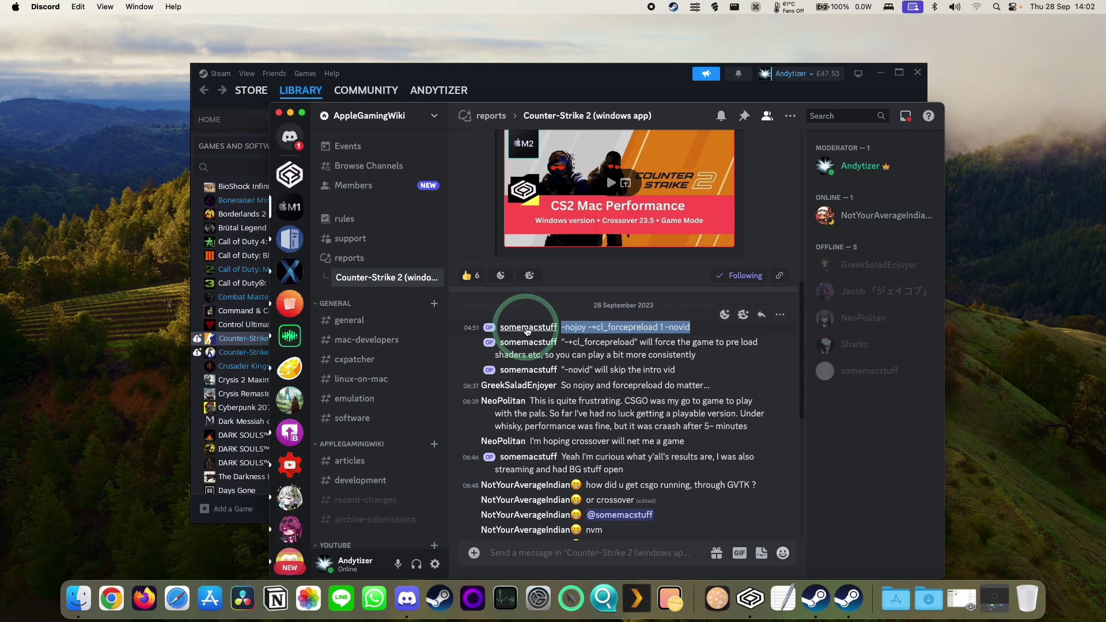
# Step: Switch from the Discord thread to Steam and set Counter-Strike 2's launch options to "-nojoy -+cl_forcepreload 1 -novid"
pyautogui.scroll(2, 548, 236)
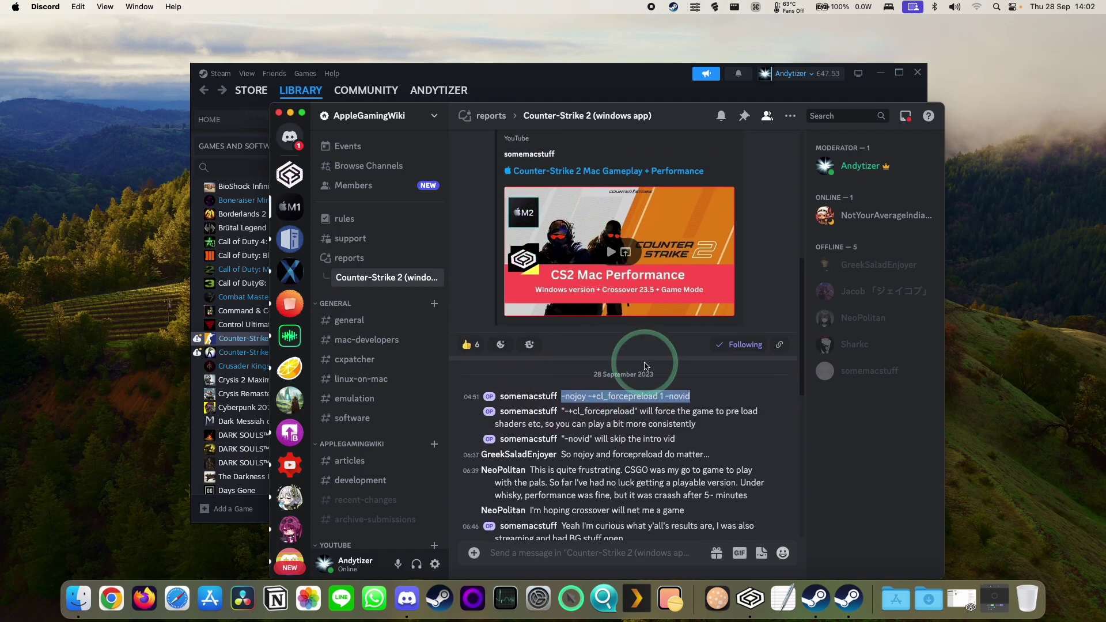
pyautogui.scroll(-3, 612, 323)
pyautogui.click(244, 340)
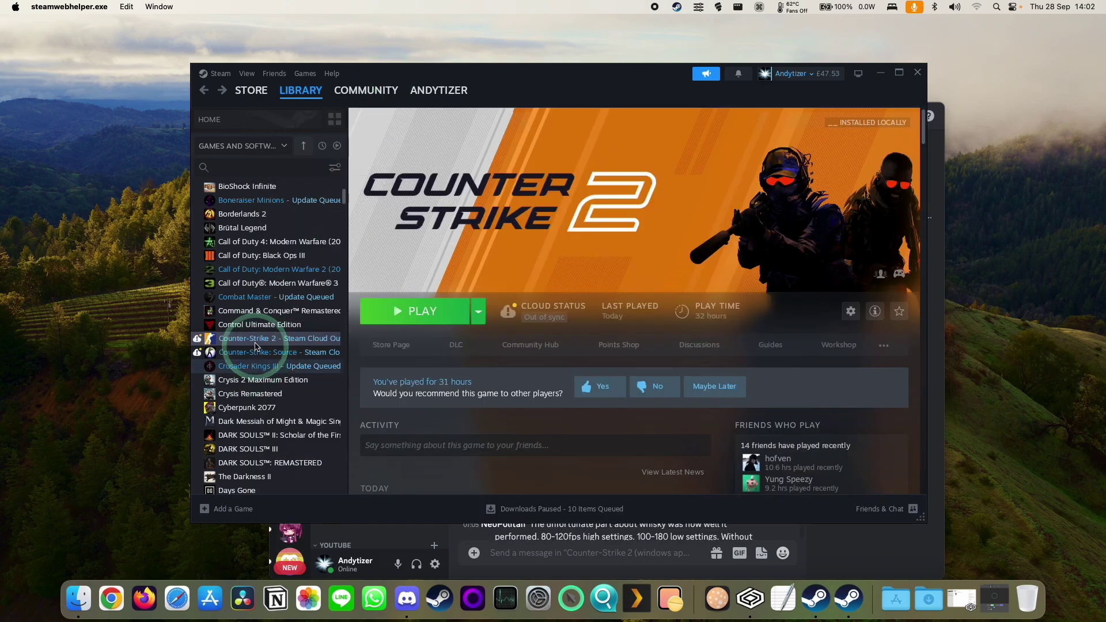
pyautogui.rightClick(257, 341)
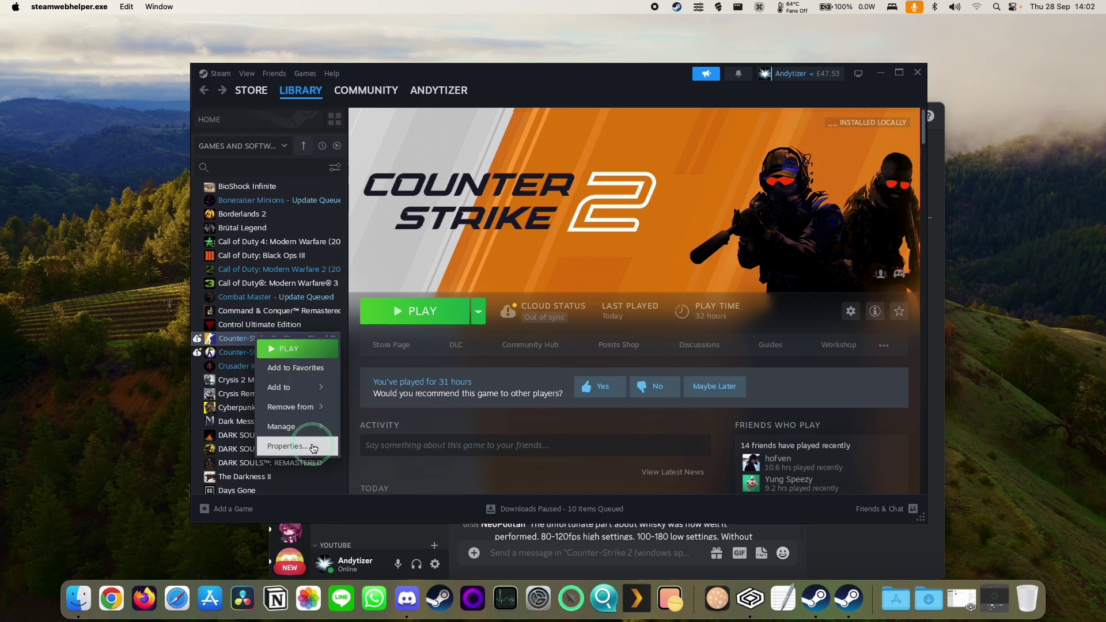
pyautogui.click(313, 447)
pyautogui.rightClick(506, 405)
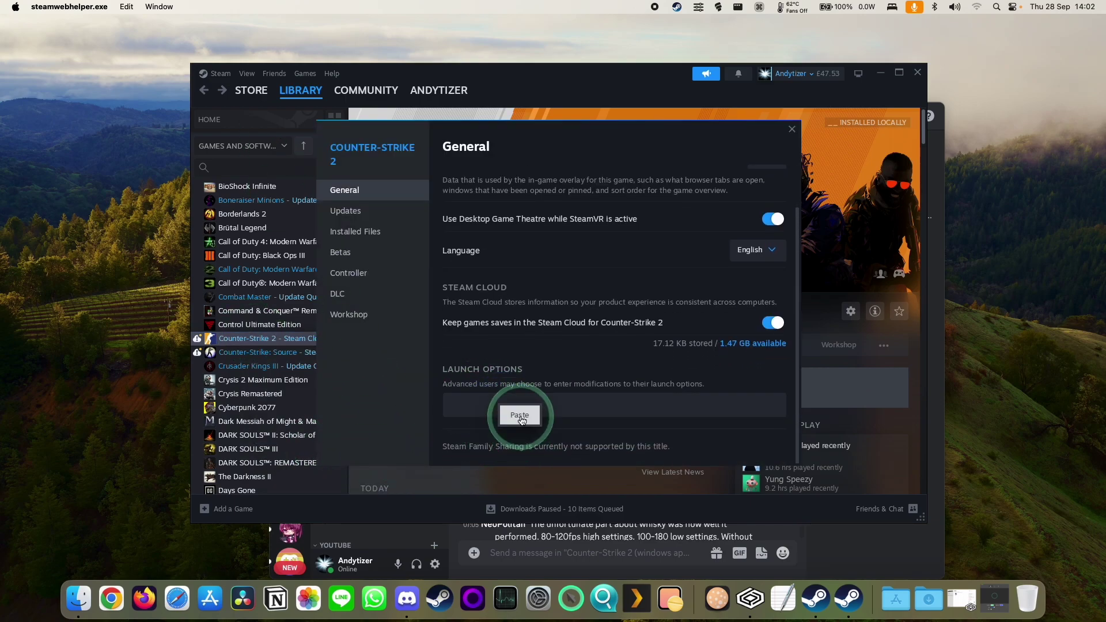
pyautogui.click(522, 420)
pyautogui.tripleClick(510, 403)
pyautogui.click(596, 405)
pyautogui.moveTo(469, 407); pyautogui.dragTo(588, 408)
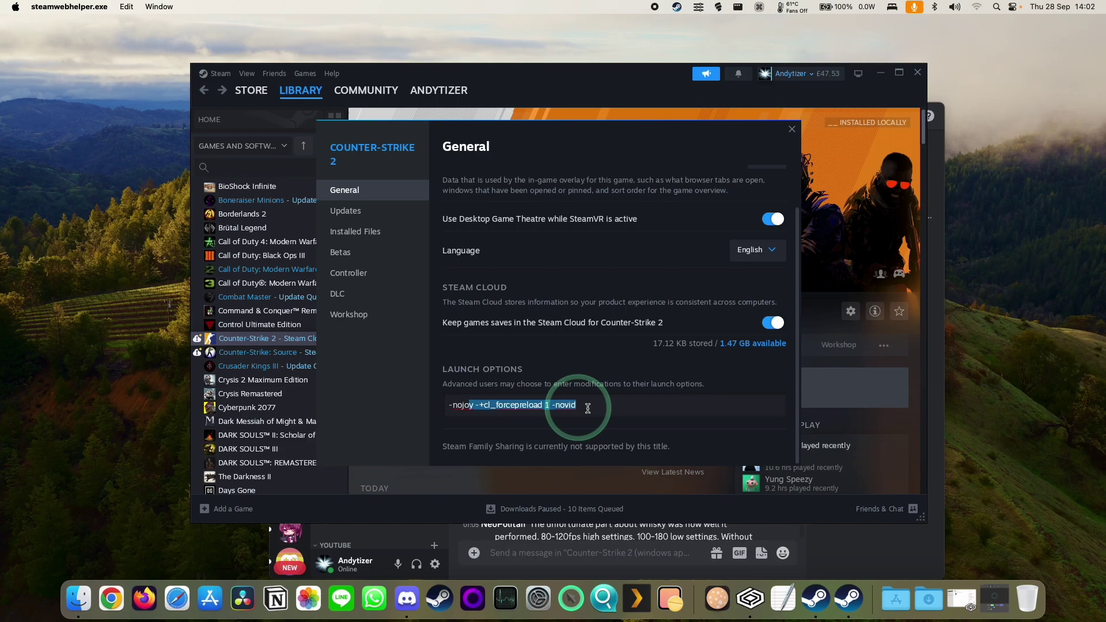
pyautogui.click(792, 128)
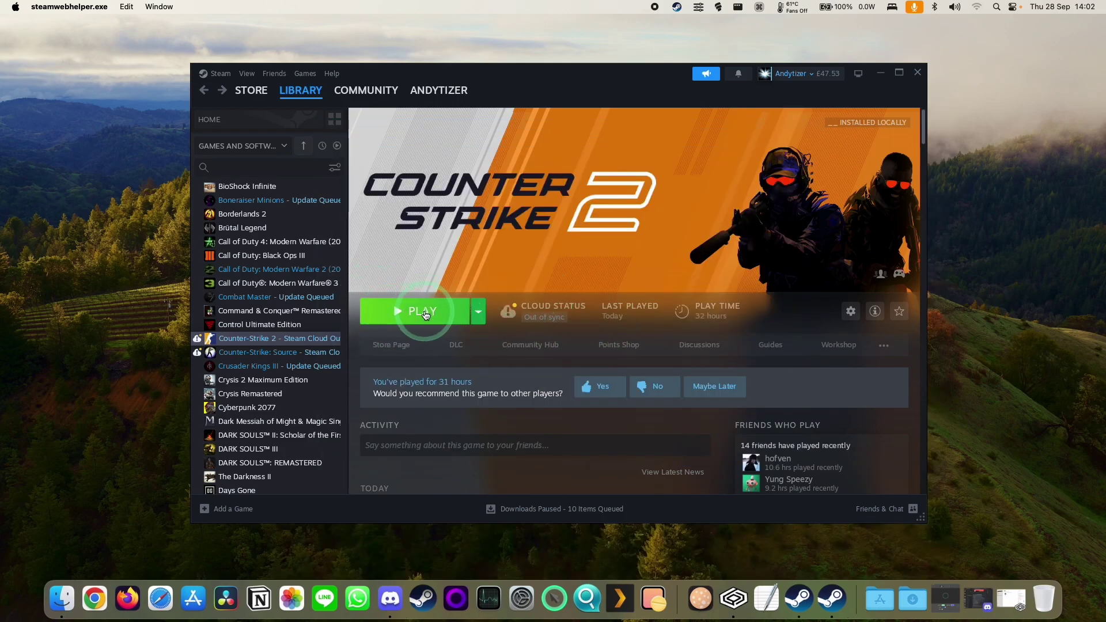
# Step: Launch Counter-Strike 2, view the Steam bottle's settings in CrossOver, and switch back to the running game
pyautogui.click(426, 314)
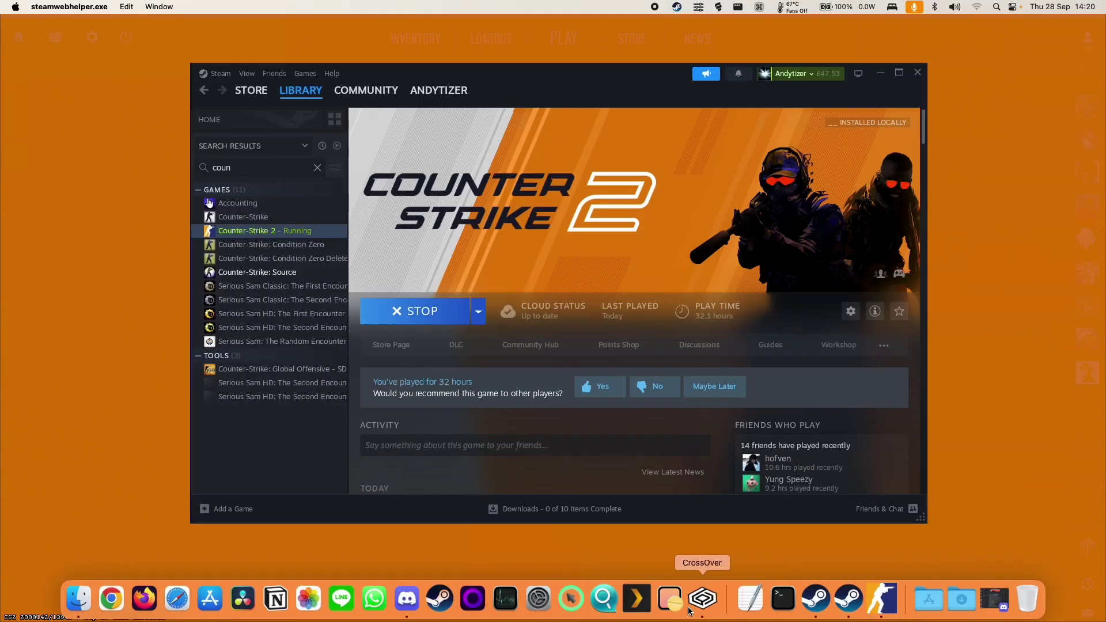
pyautogui.click(697, 604)
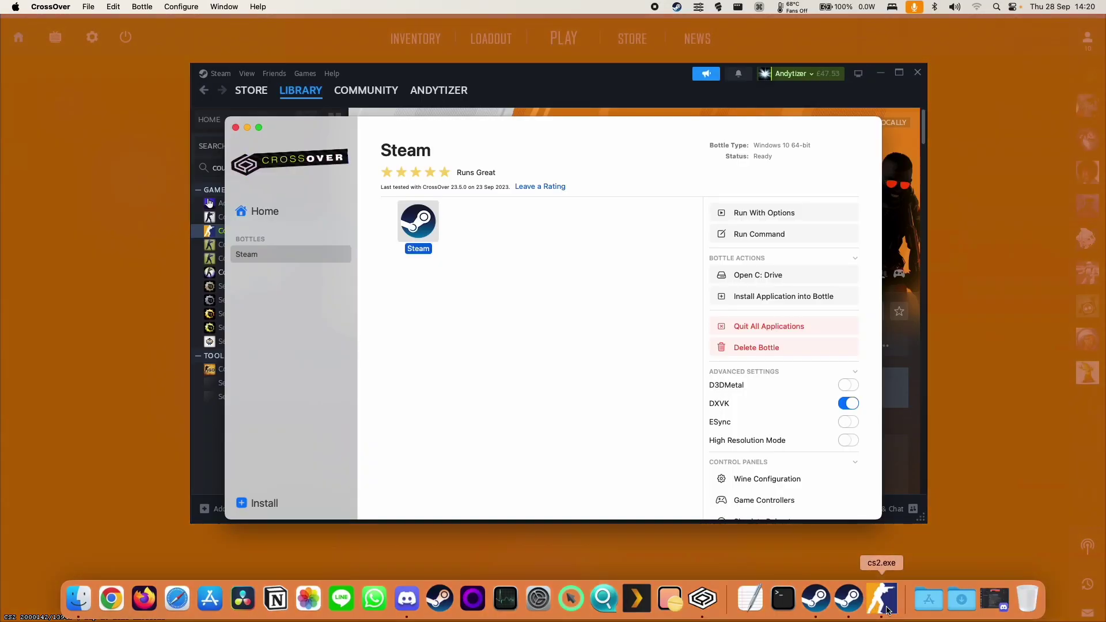
pyautogui.click(885, 606)
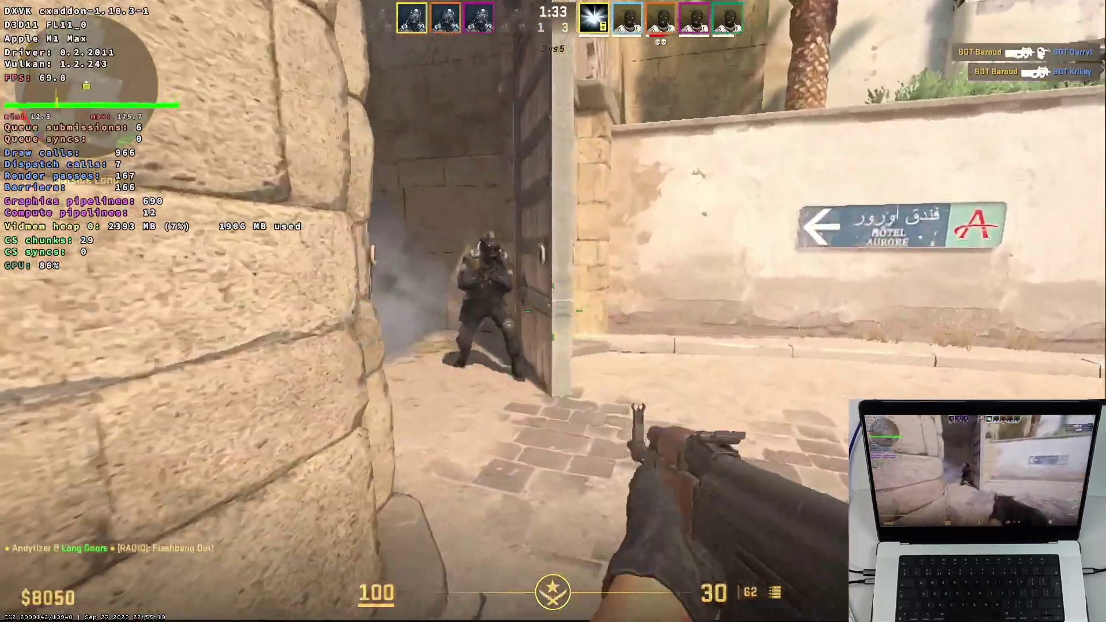
pyautogui.click(553, 311)
pyautogui.moveTo(553, 311); pyautogui.dragTo(553, 311)
pyautogui.press('r')
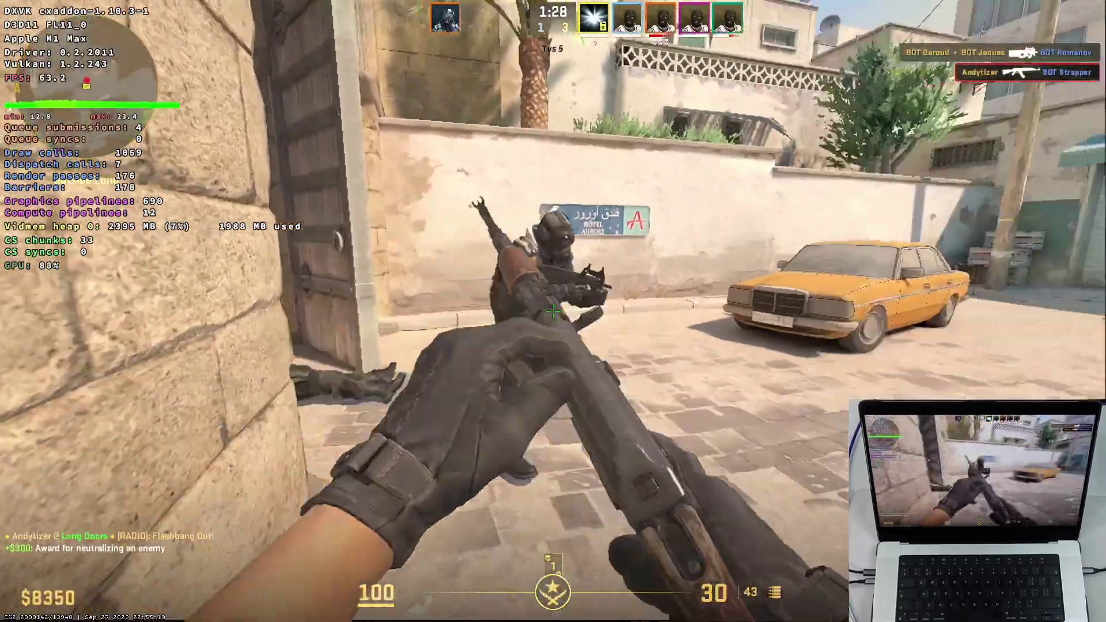
pyautogui.moveTo(553, 311); pyautogui.dragTo(553, 311)
pyautogui.press('w')
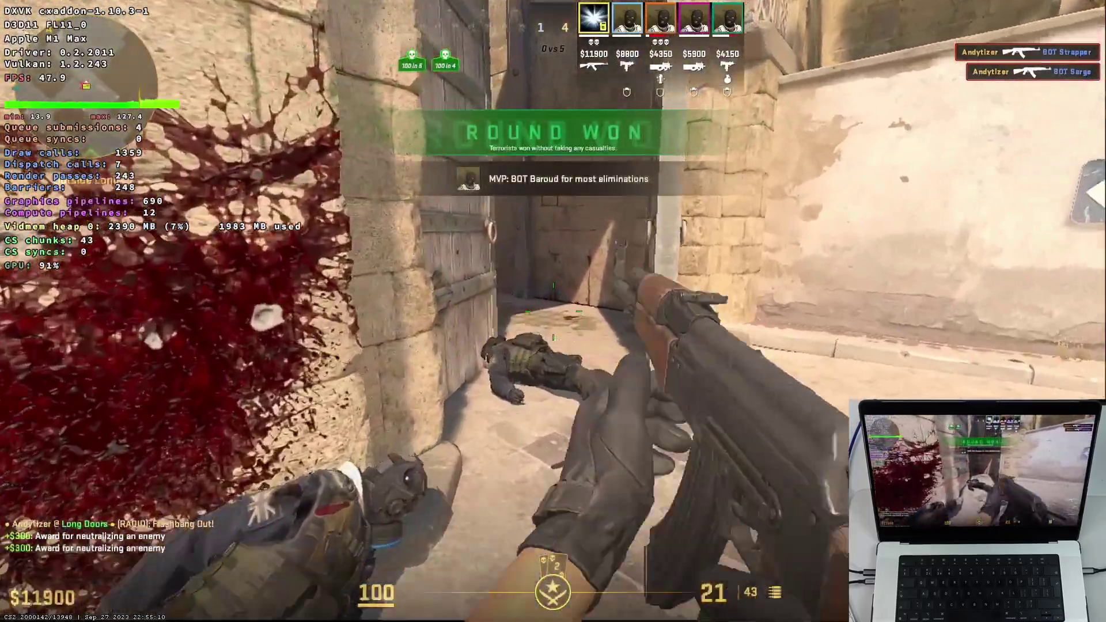
pyautogui.press('w')
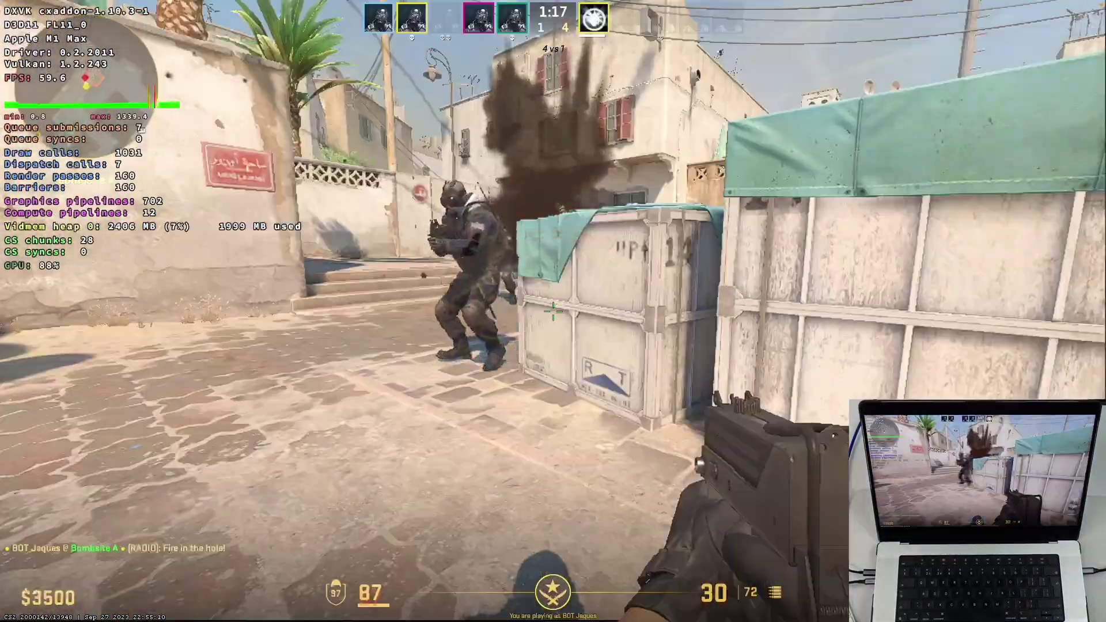
pyautogui.moveTo(553, 311); pyautogui.dragTo(553, 311)
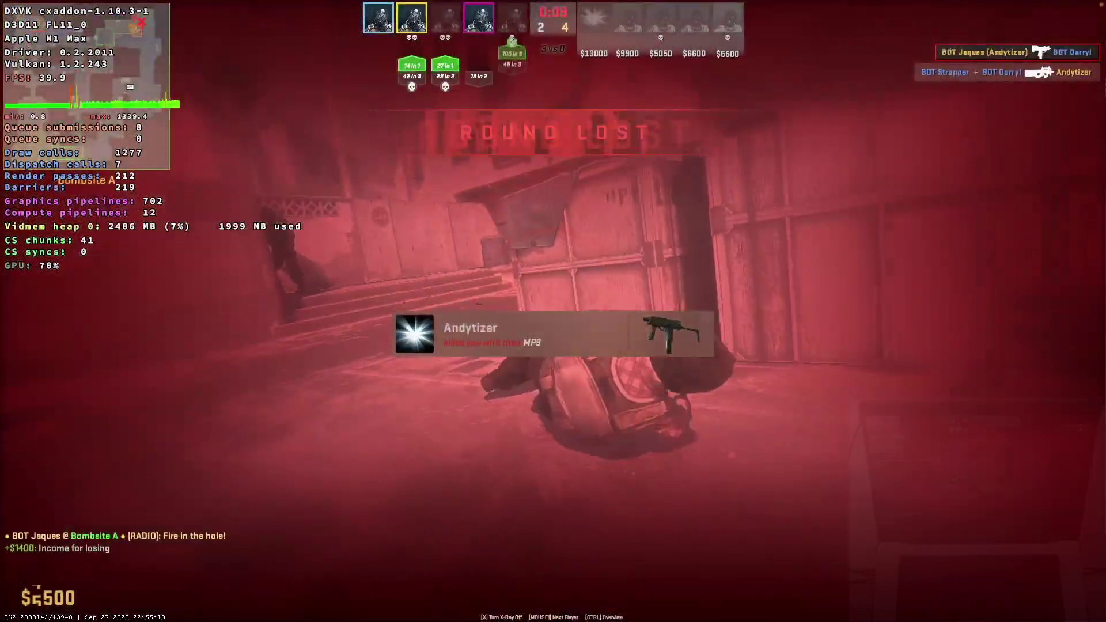